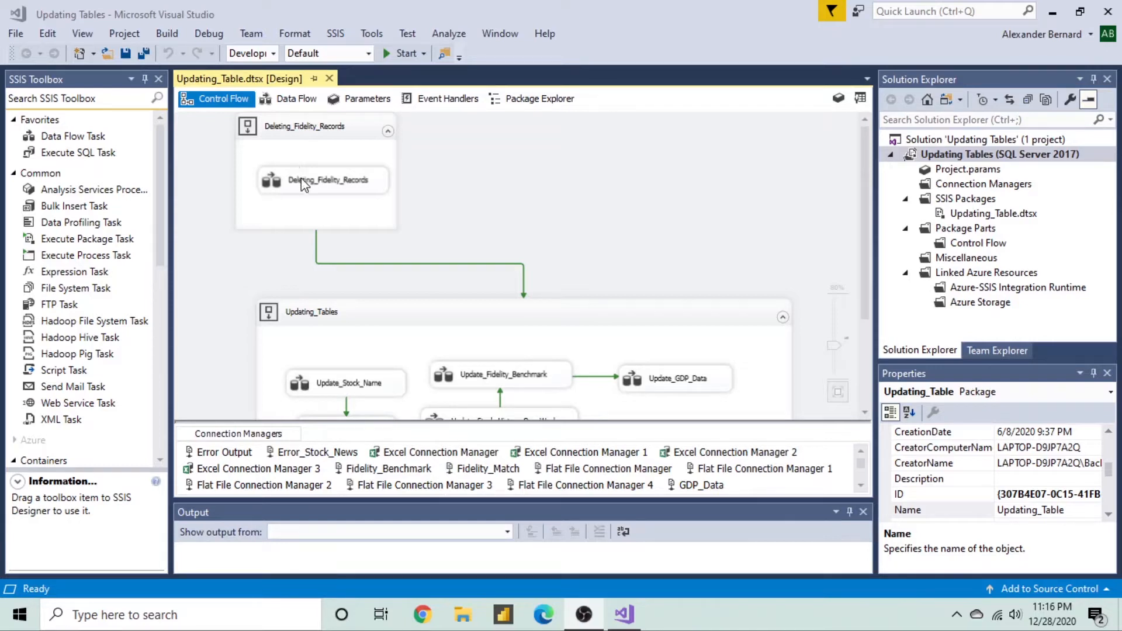
- Open the Deleting_Fidelity_Records data flow and inspect Delete_Previous_Data's Advanced Editor, closing it unchanged
double_click(300, 179)
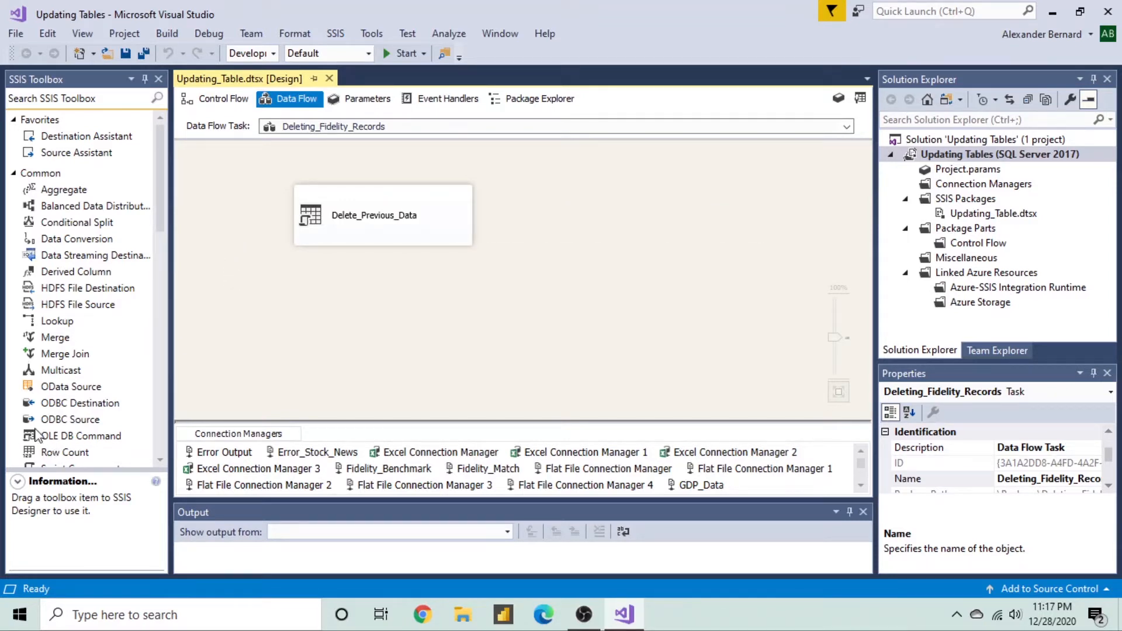
click(336, 223)
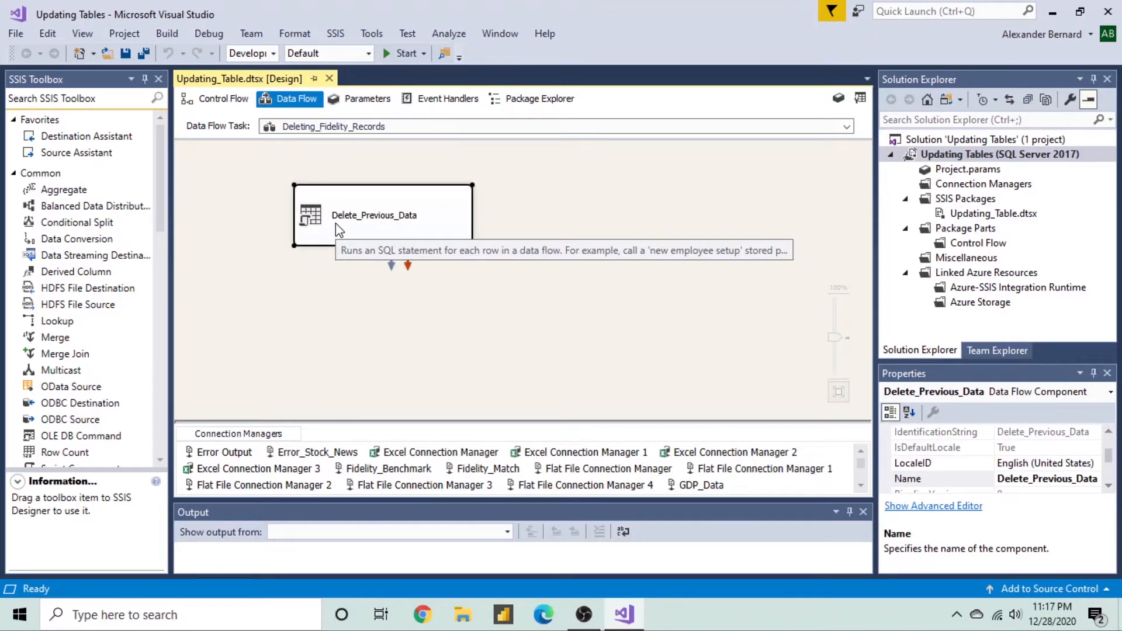
double_click(335, 223)
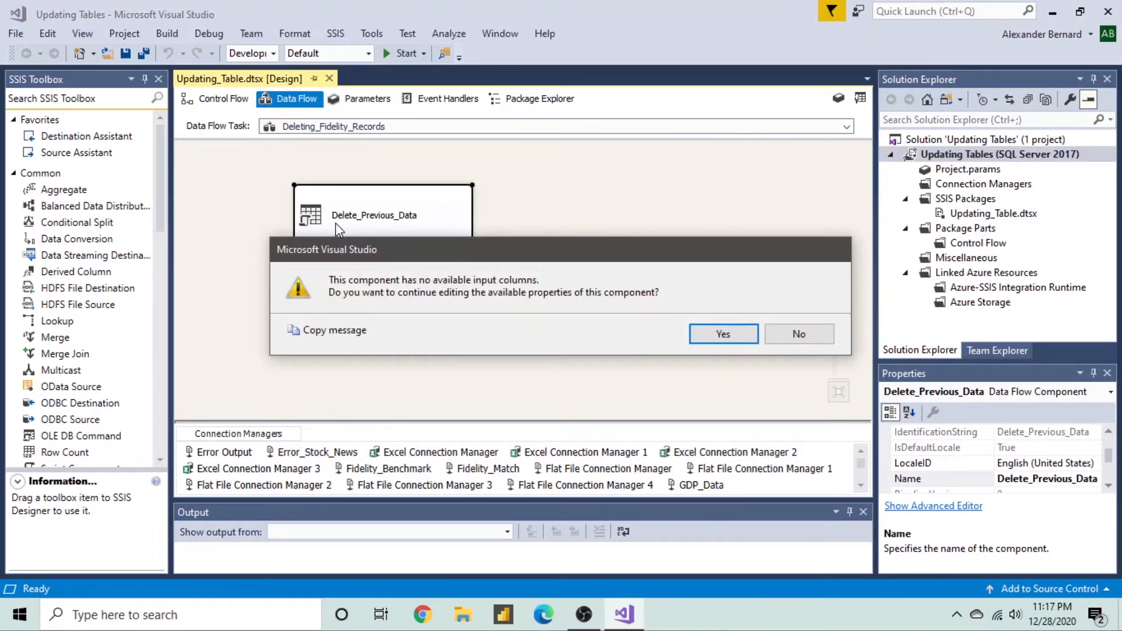
key(XF86AudioLowerVolume)
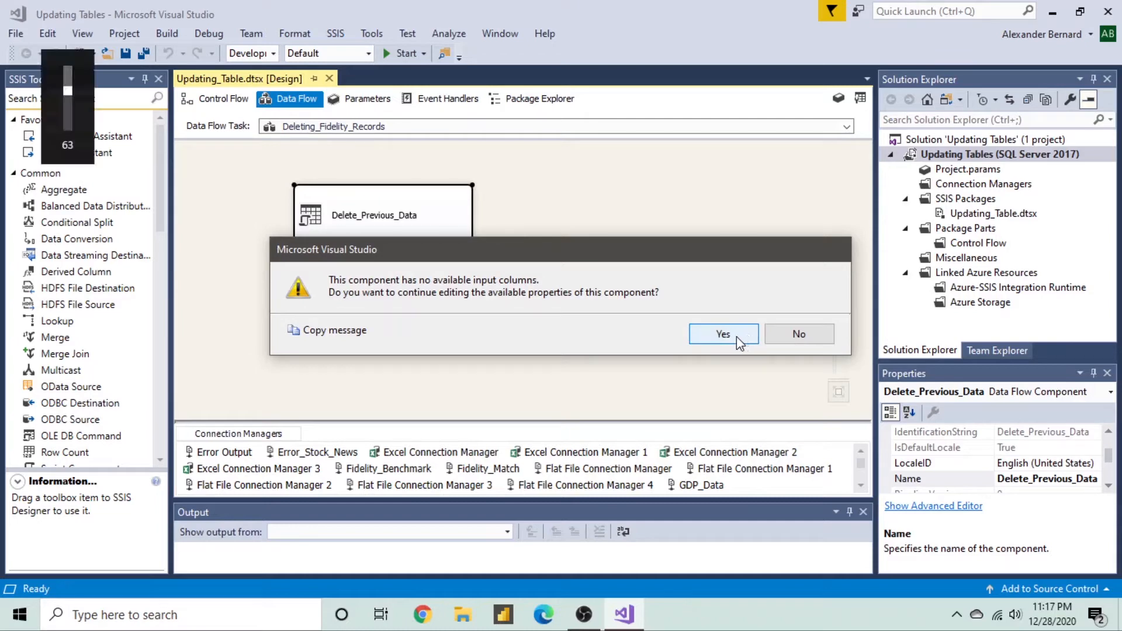
click(736, 337)
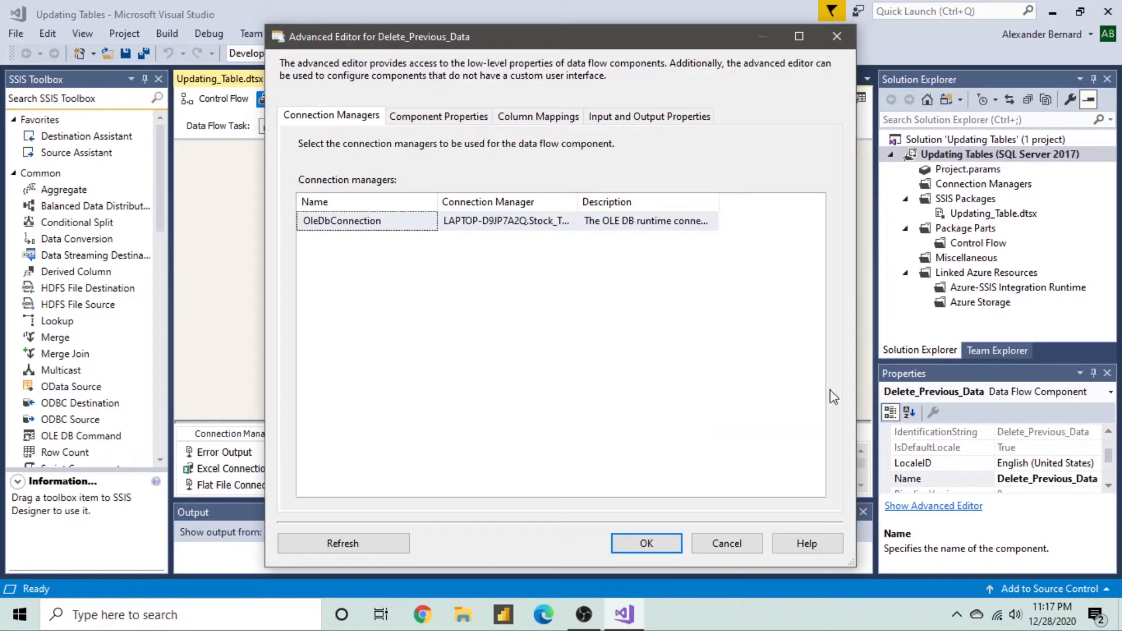
click(836, 36)
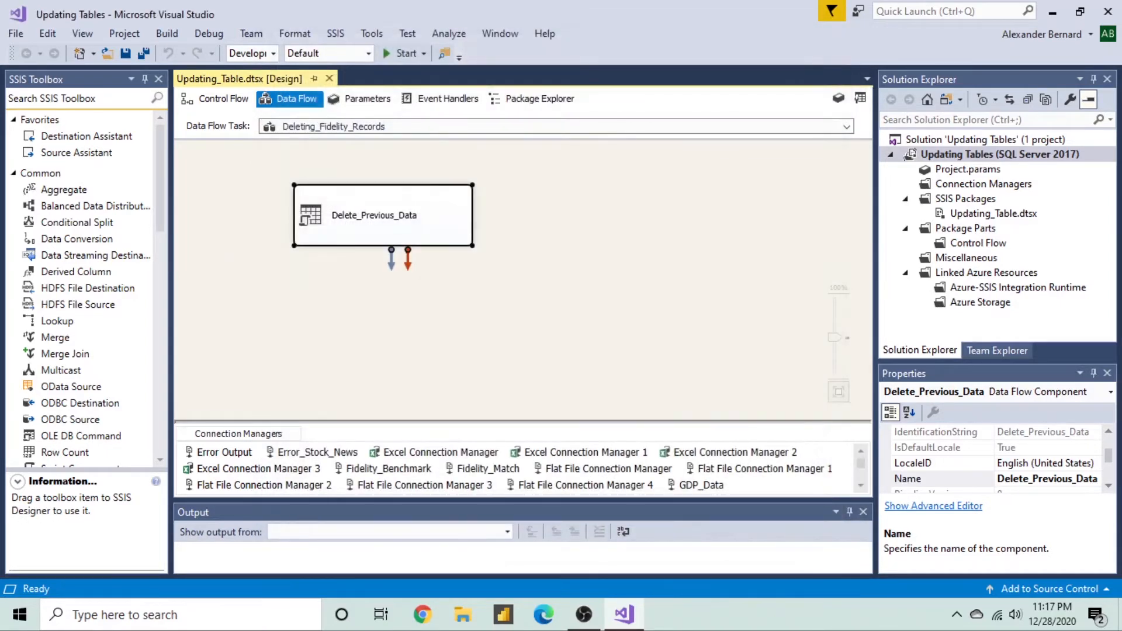
right_click(443, 232)
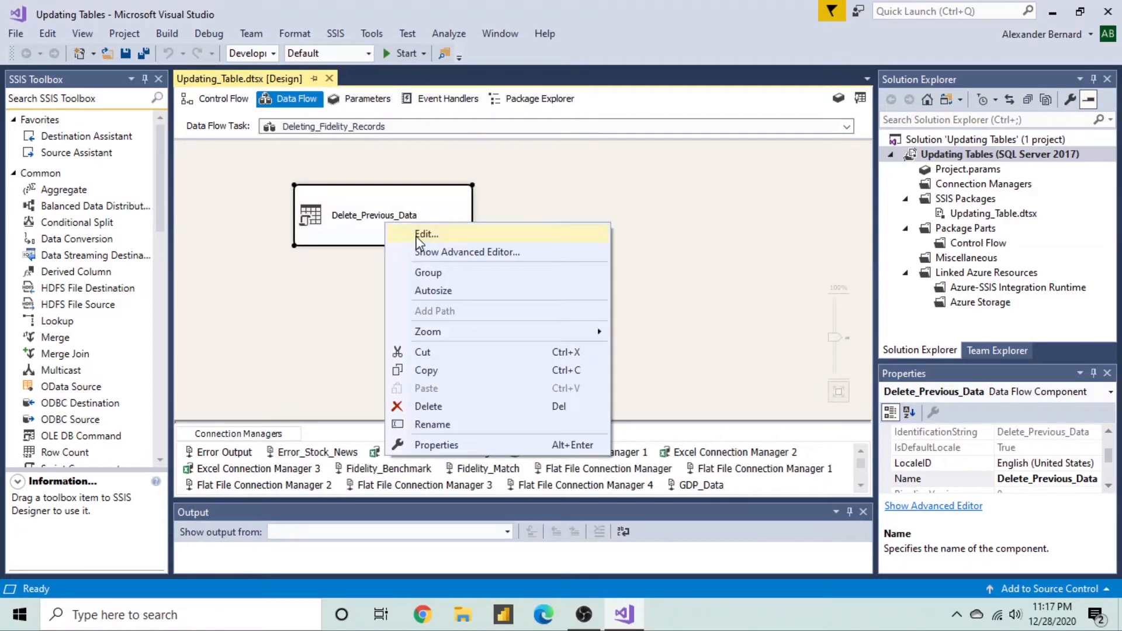
click(419, 234)
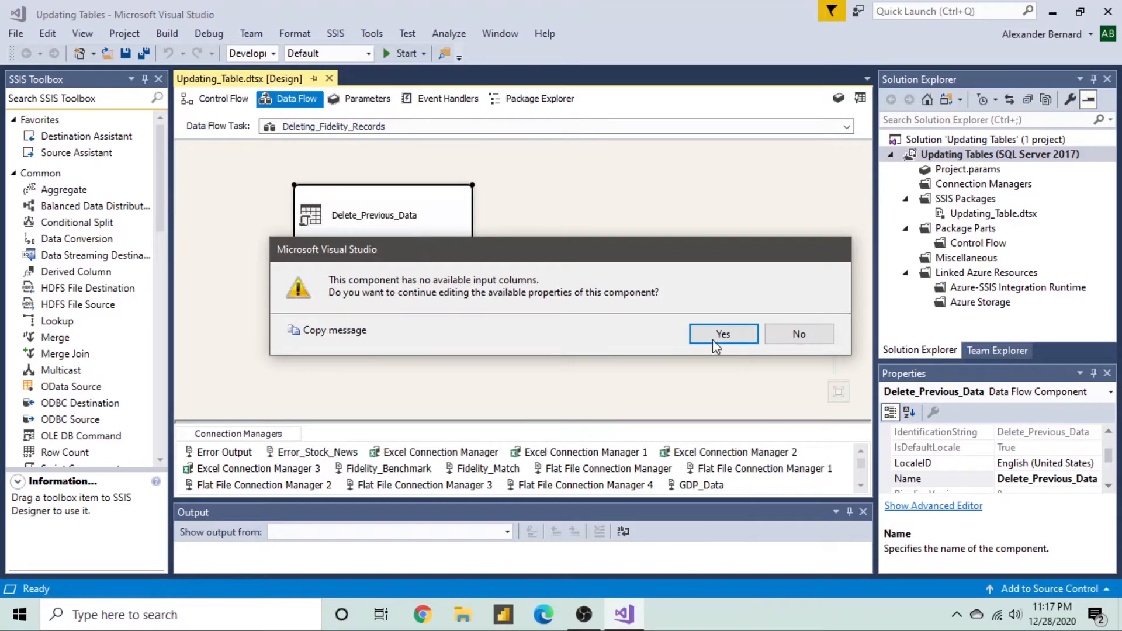
click(718, 338)
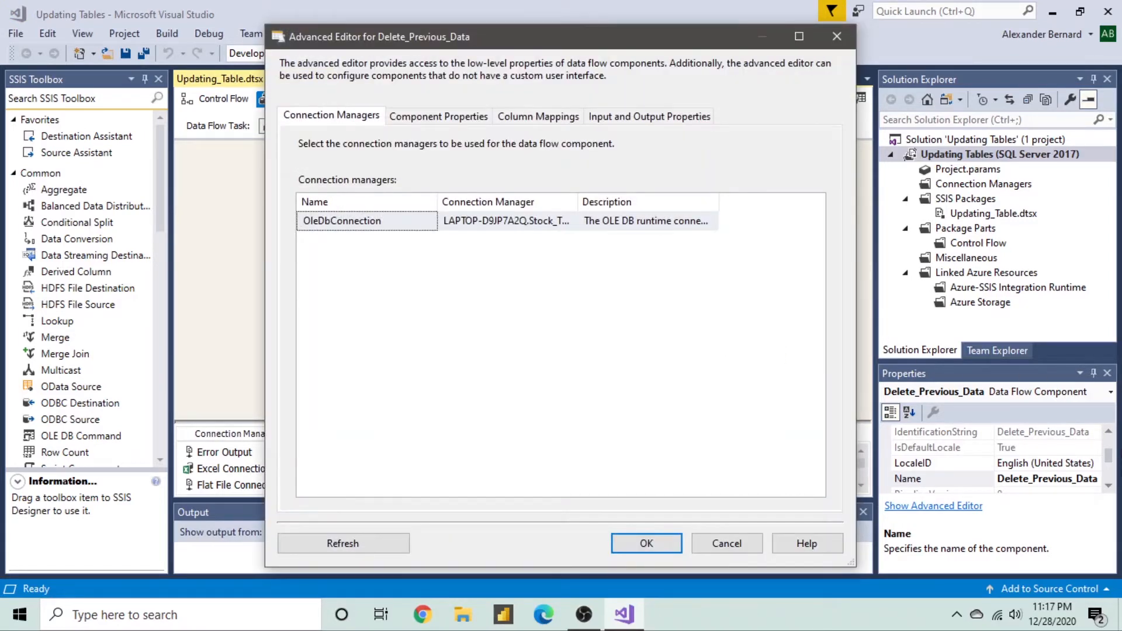
click(435, 117)
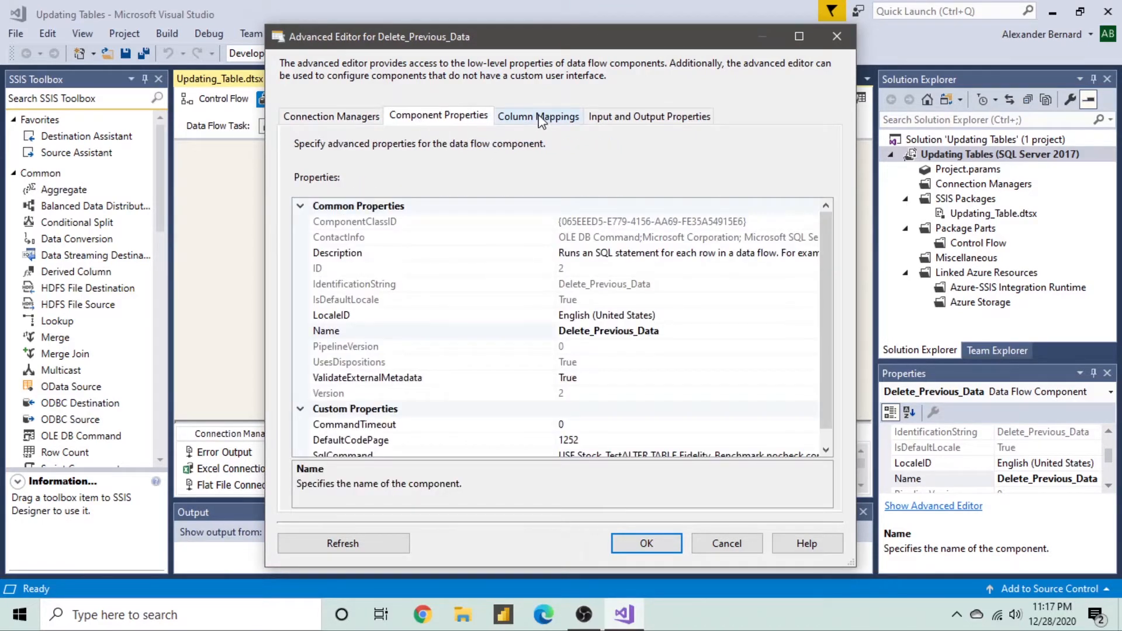
click(539, 117)
click(459, 117)
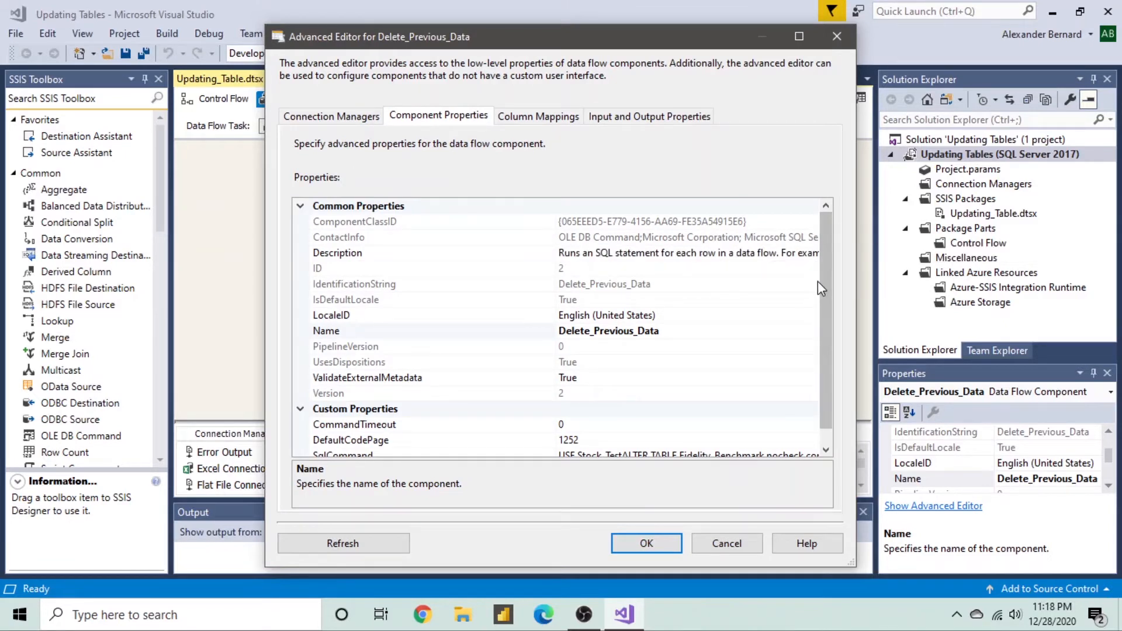
drag(830, 282, 835, 358)
mouse_move(682, 441)
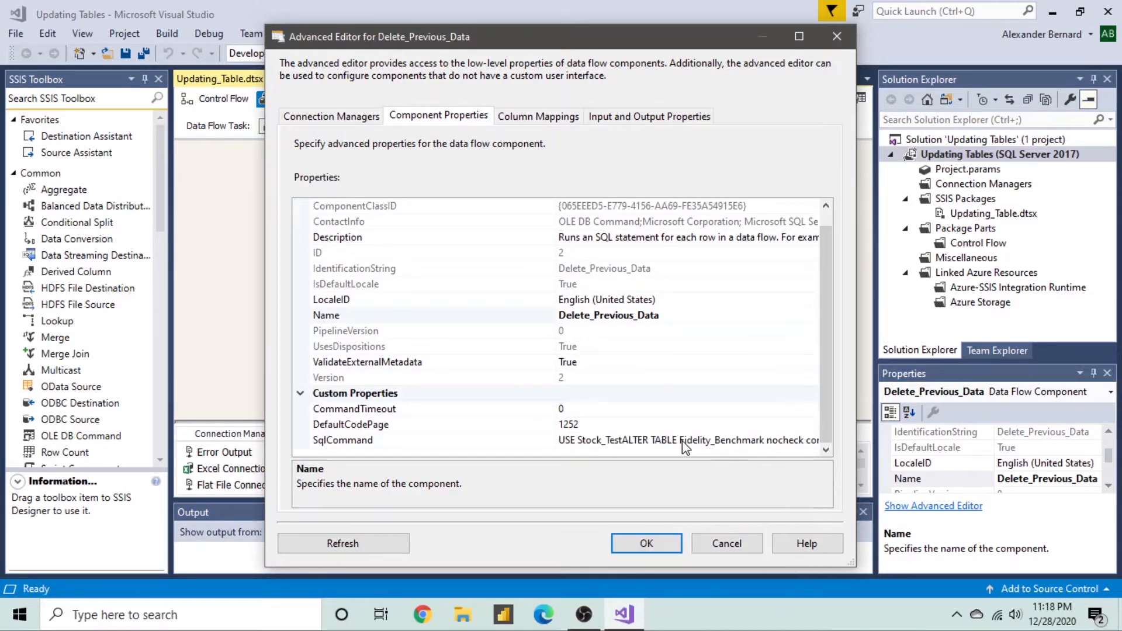
click(681, 442)
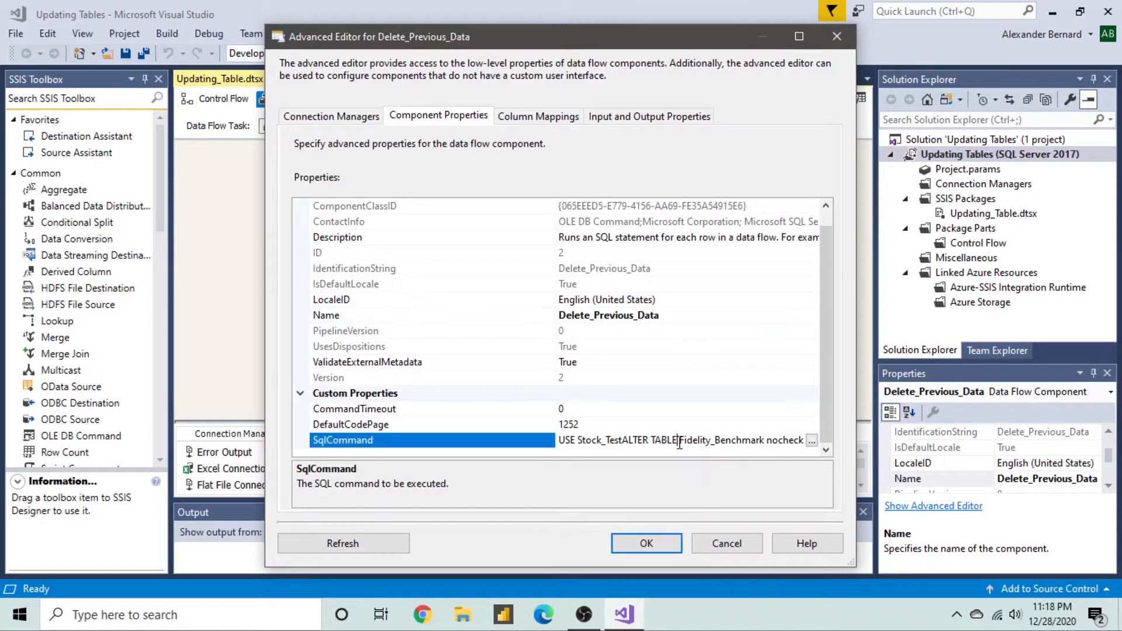
click(812, 442)
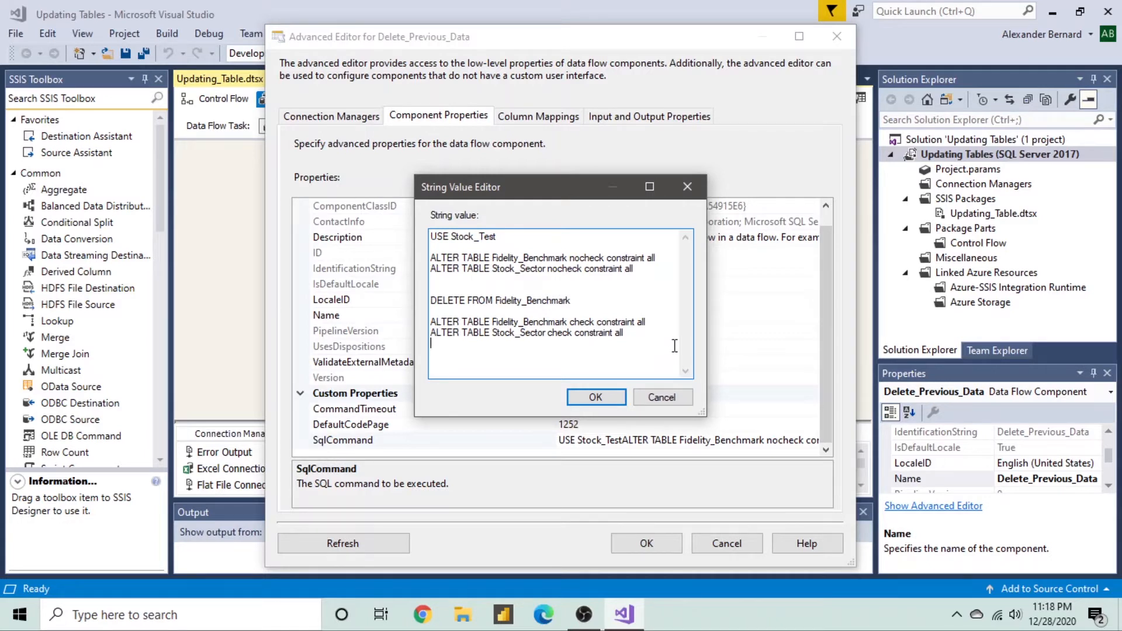
click(668, 403)
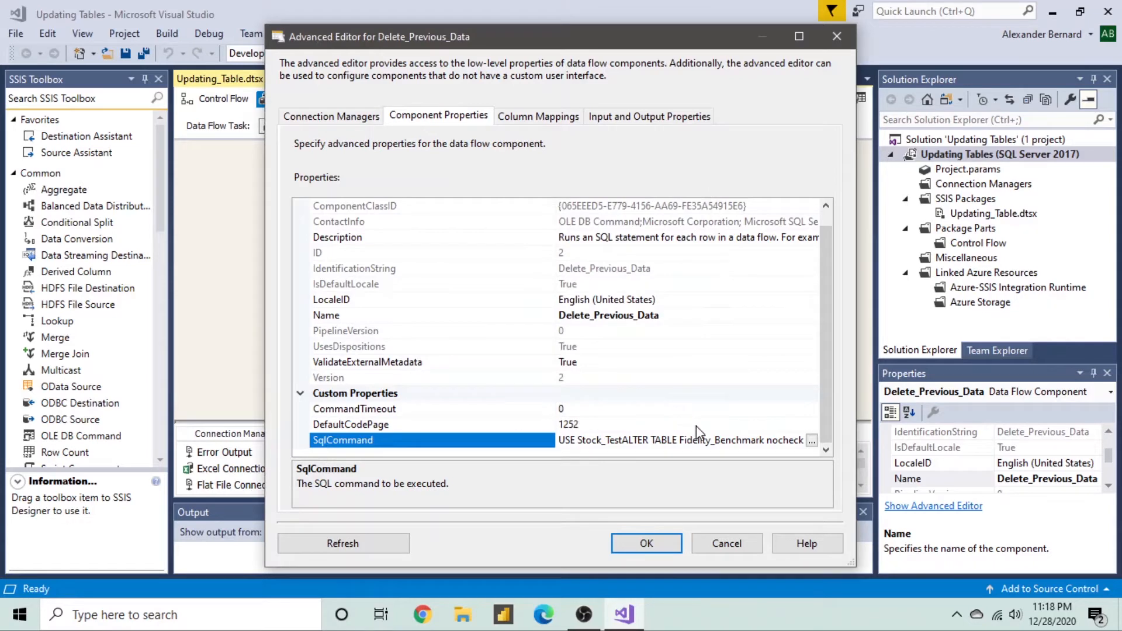
click(718, 543)
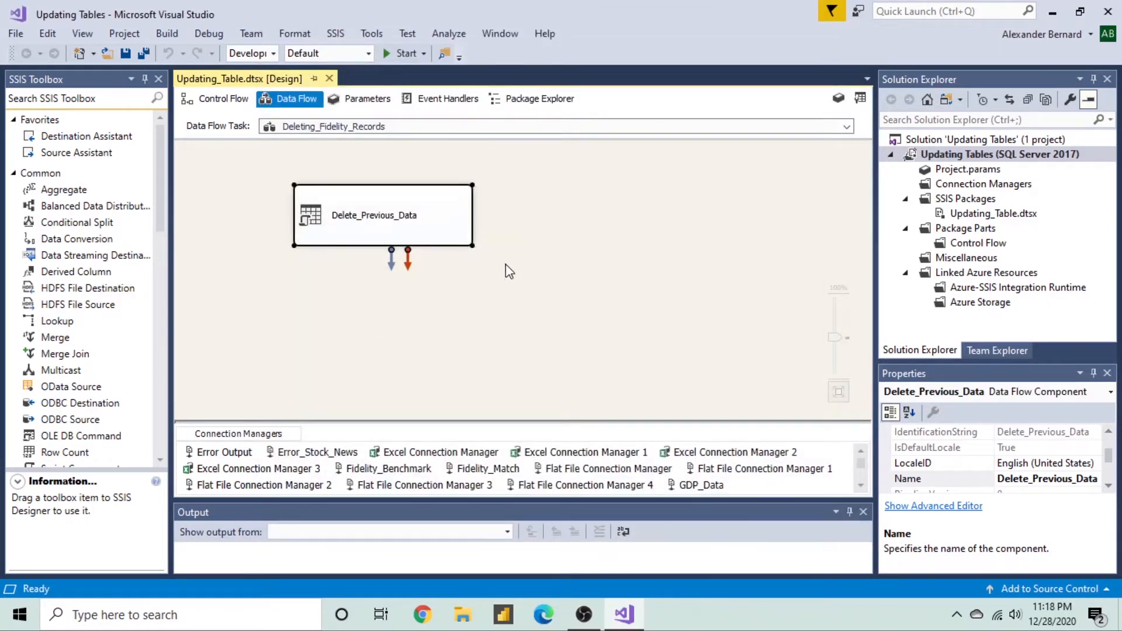
- Return to the control flow and scroll down to the Updating_Tables container's chain of tasks
click(222, 100)
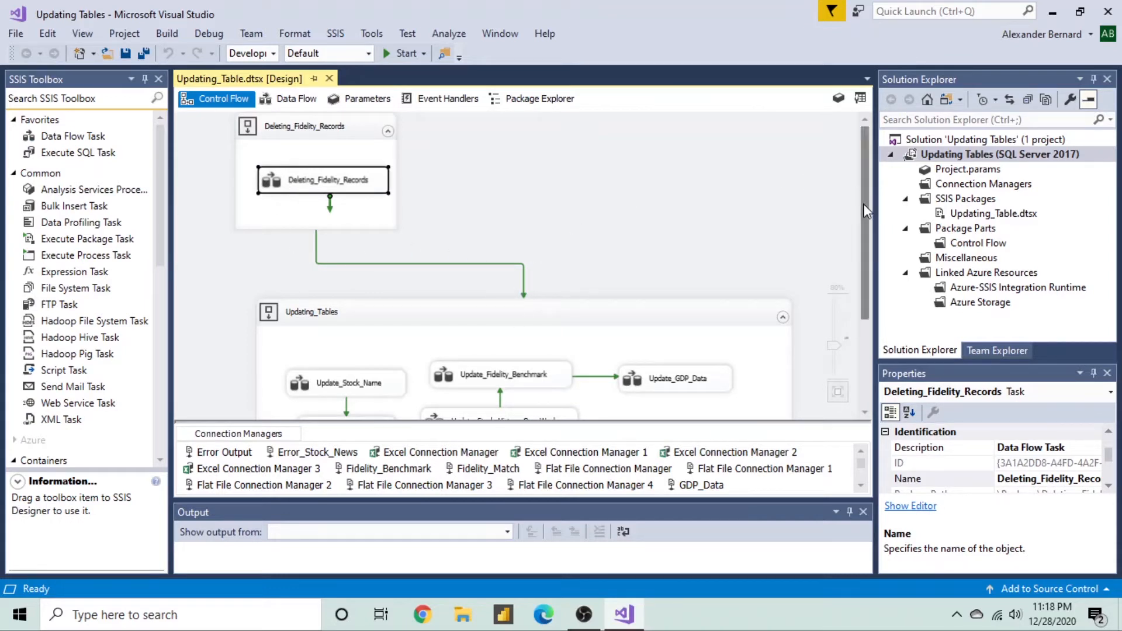
drag(865, 206, 867, 287)
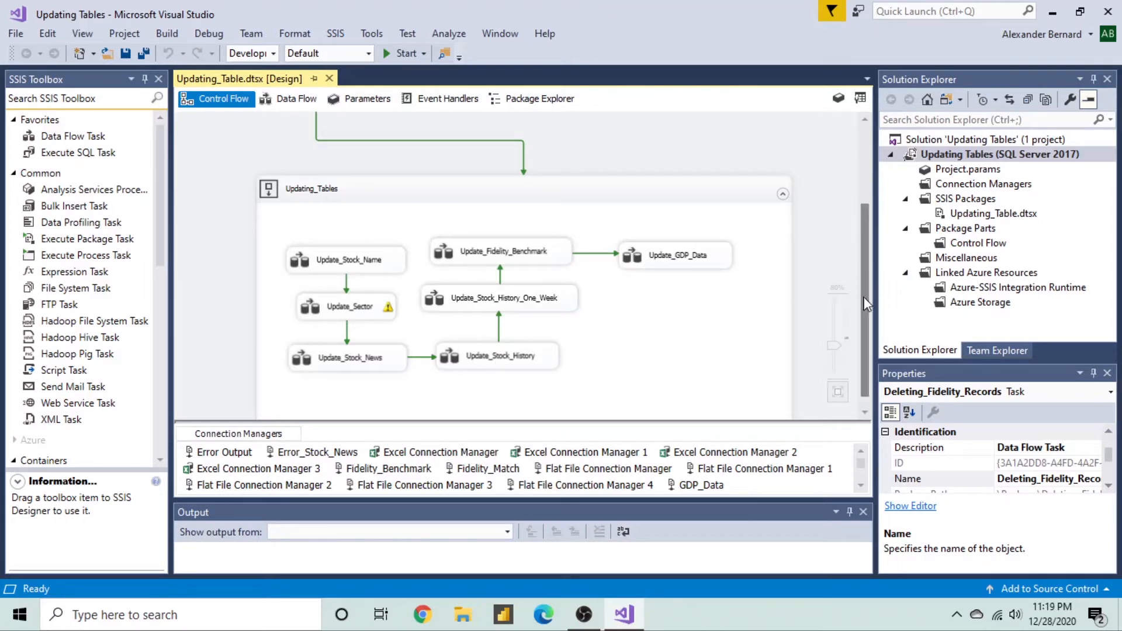
drag(863, 298, 866, 317)
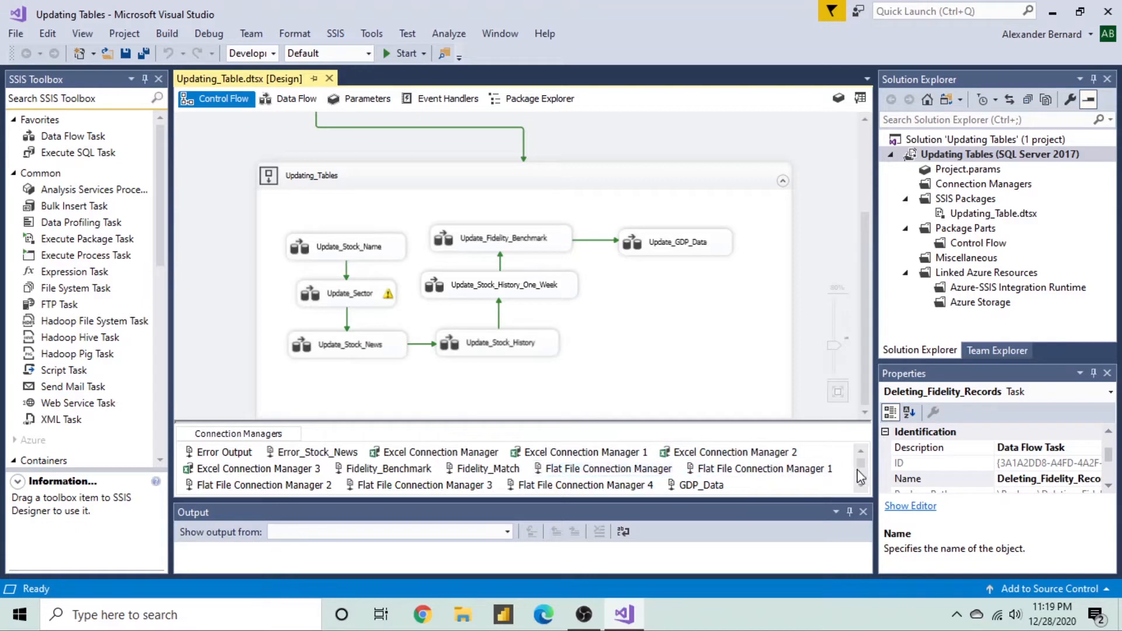
scroll(862, 474, down, 1)
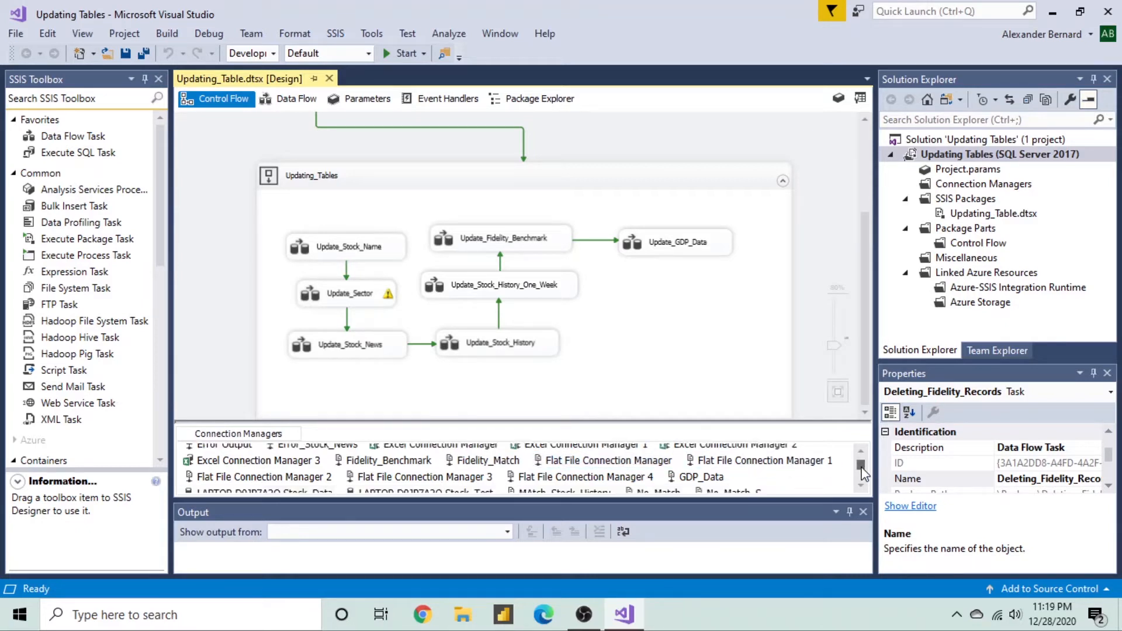
scroll(862, 474, down, 2)
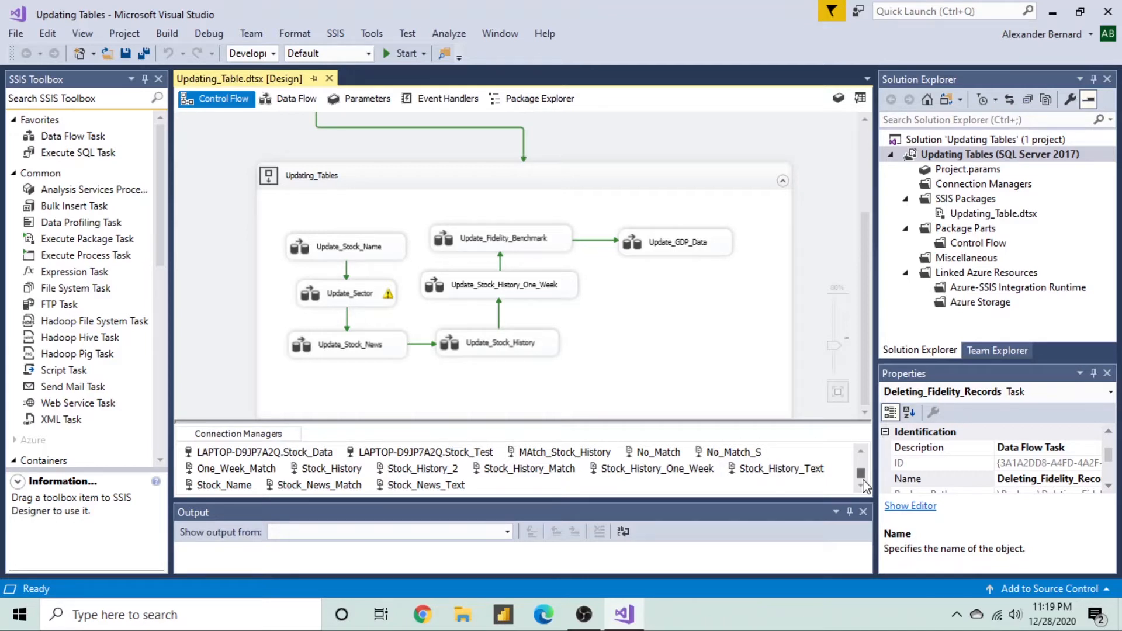
scroll(864, 480, up, 2)
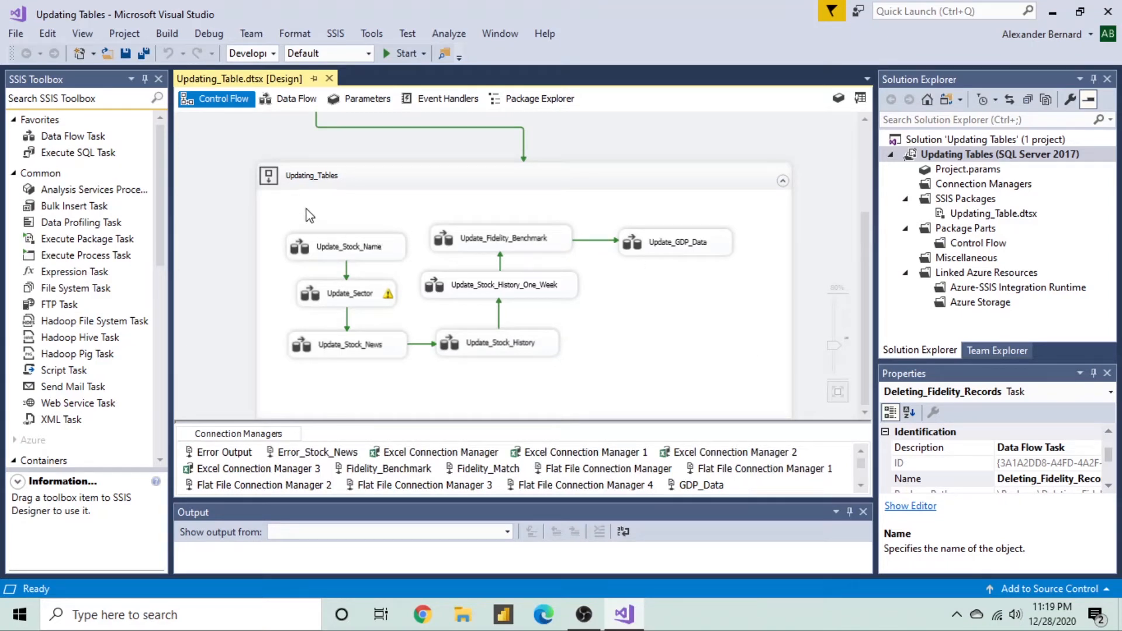
- Open the Update_Stock_Name data flow and bring up its Lookup Transformation Editor
double_click(303, 248)
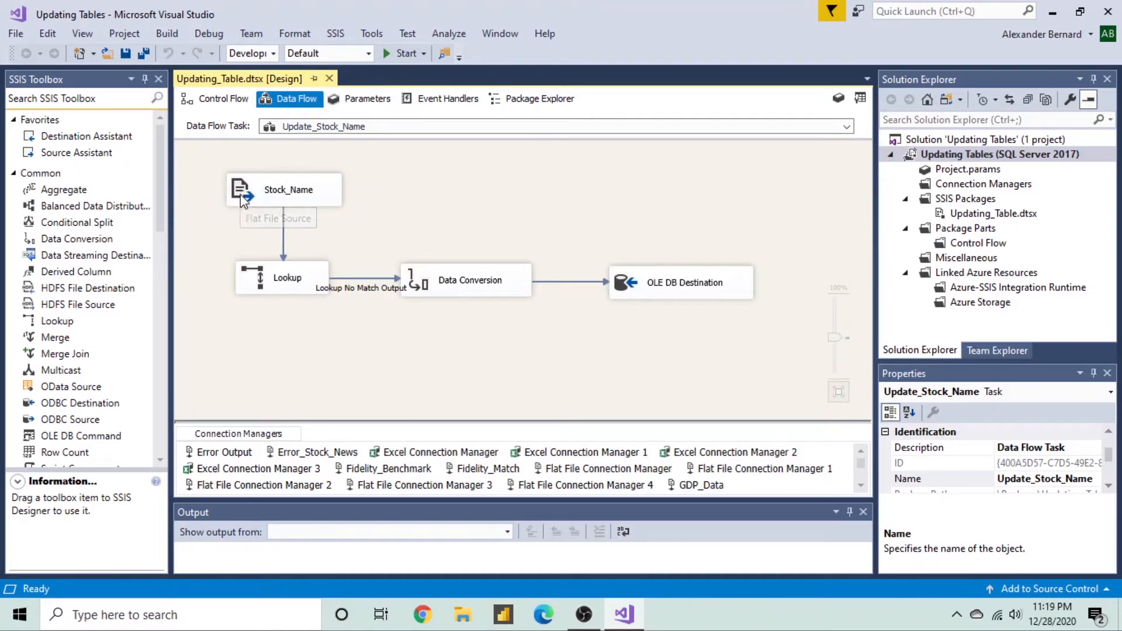
click(260, 285)
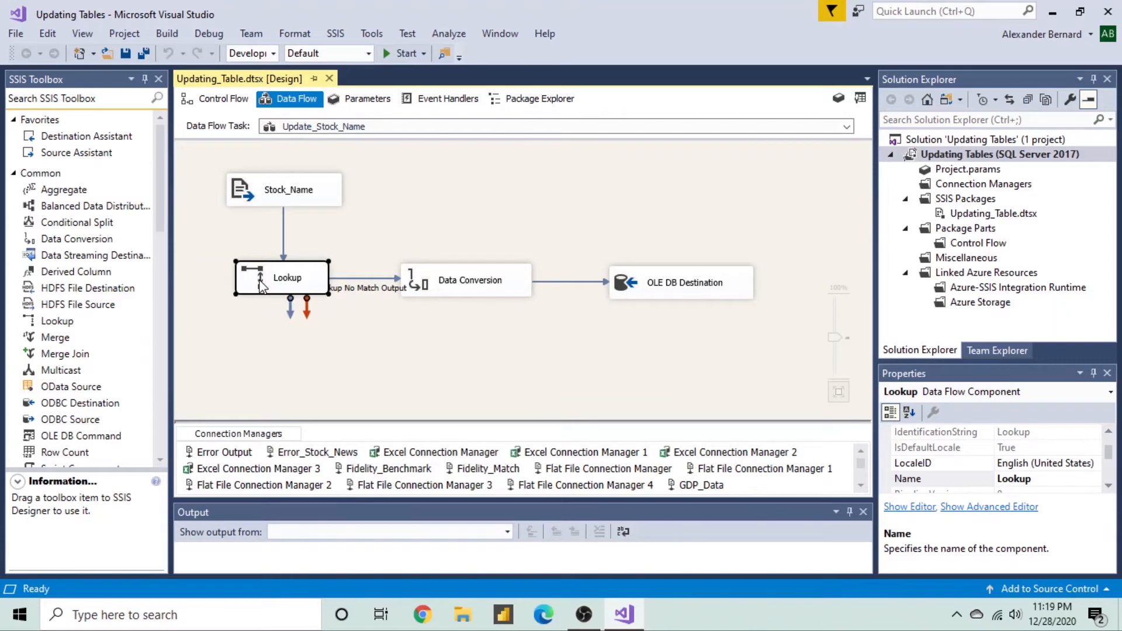
double_click(261, 286)
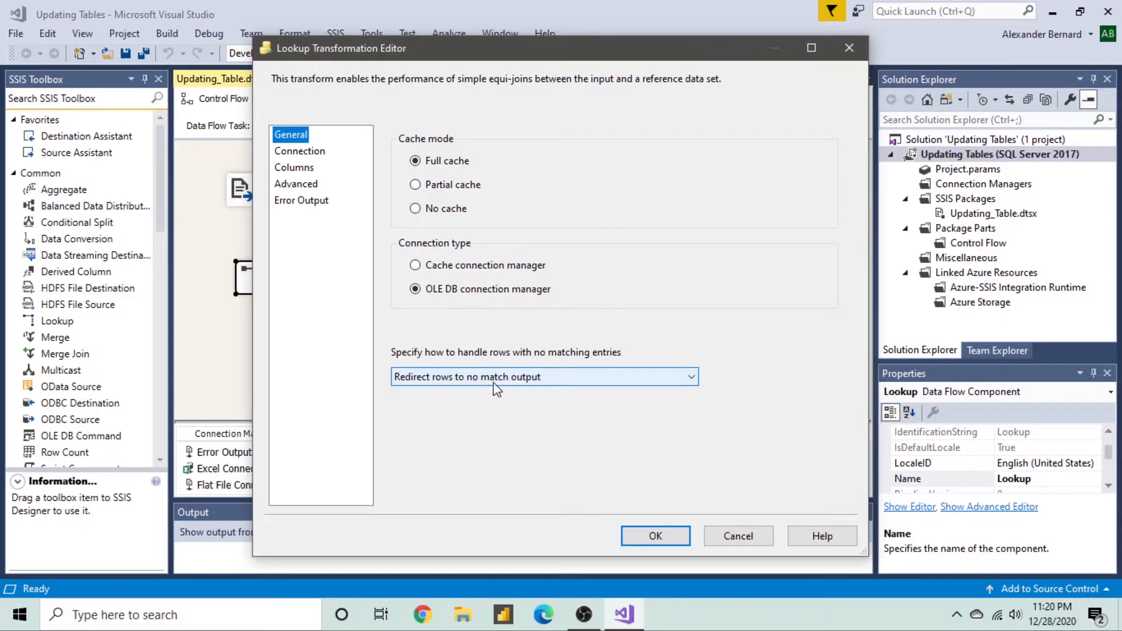
- Review the Lookup's Connection, Columns, Advanced and Error Output pages, then cancel without changes
click(318, 155)
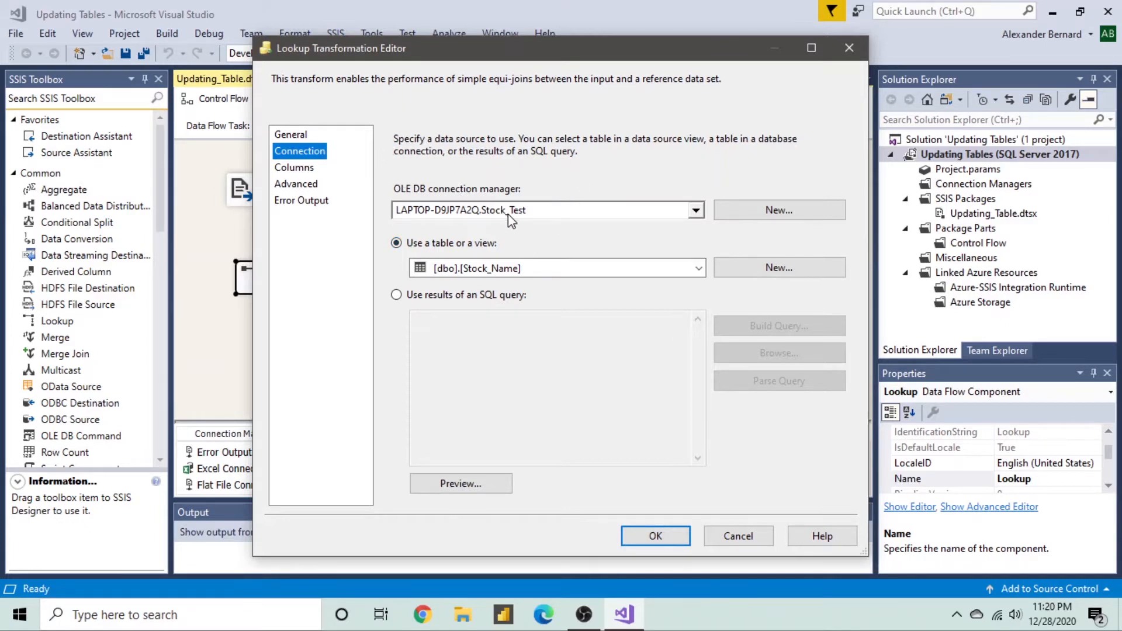
click(294, 168)
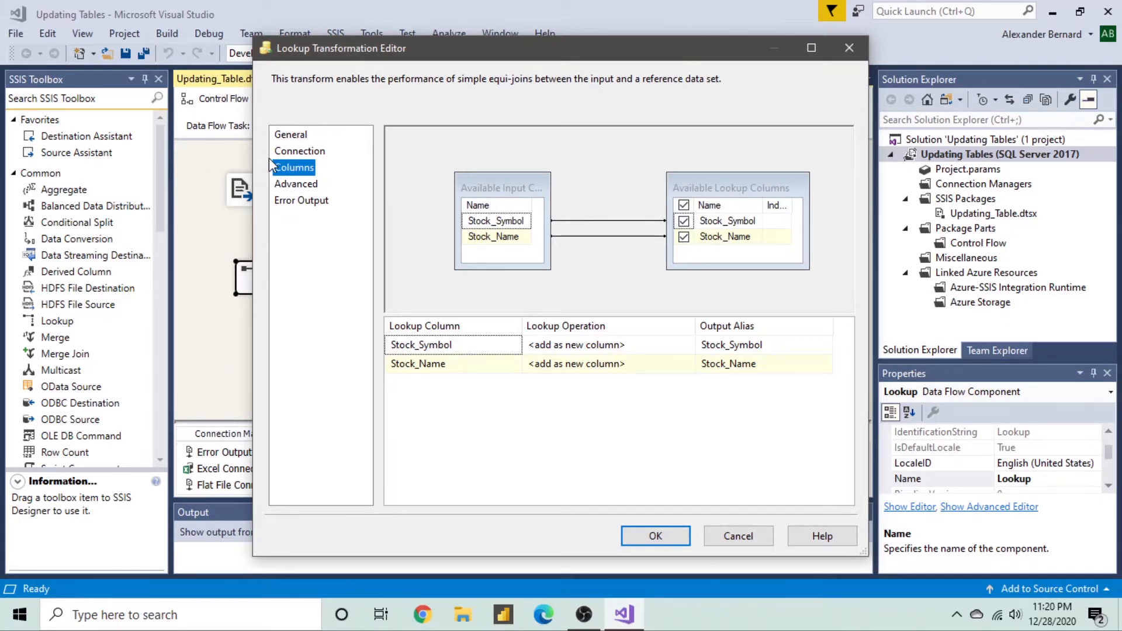
click(289, 184)
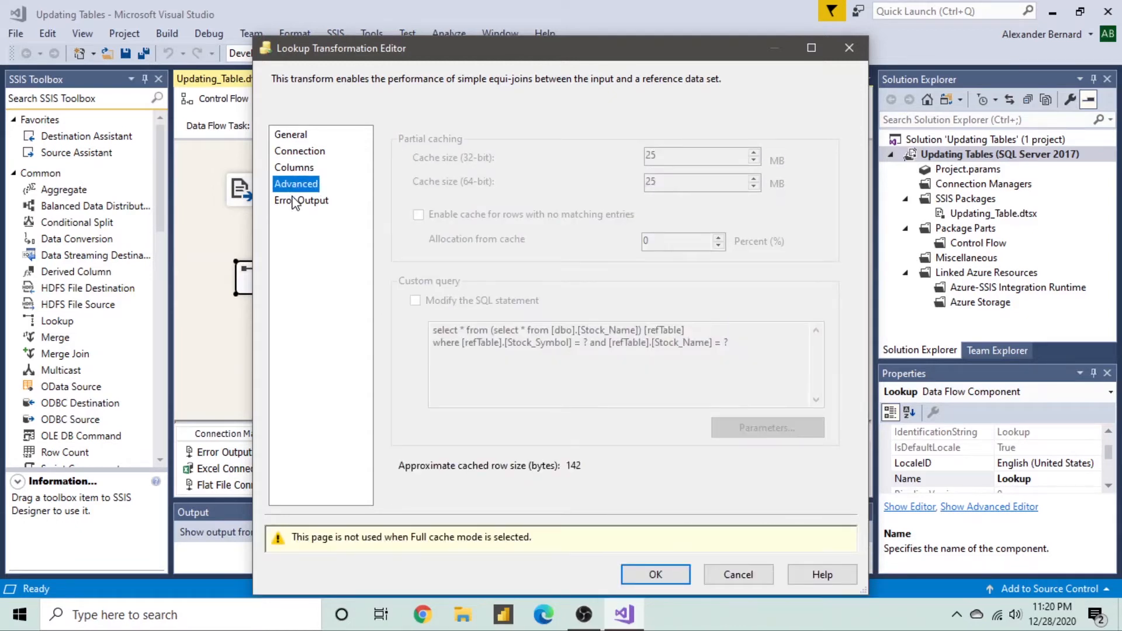
click(294, 201)
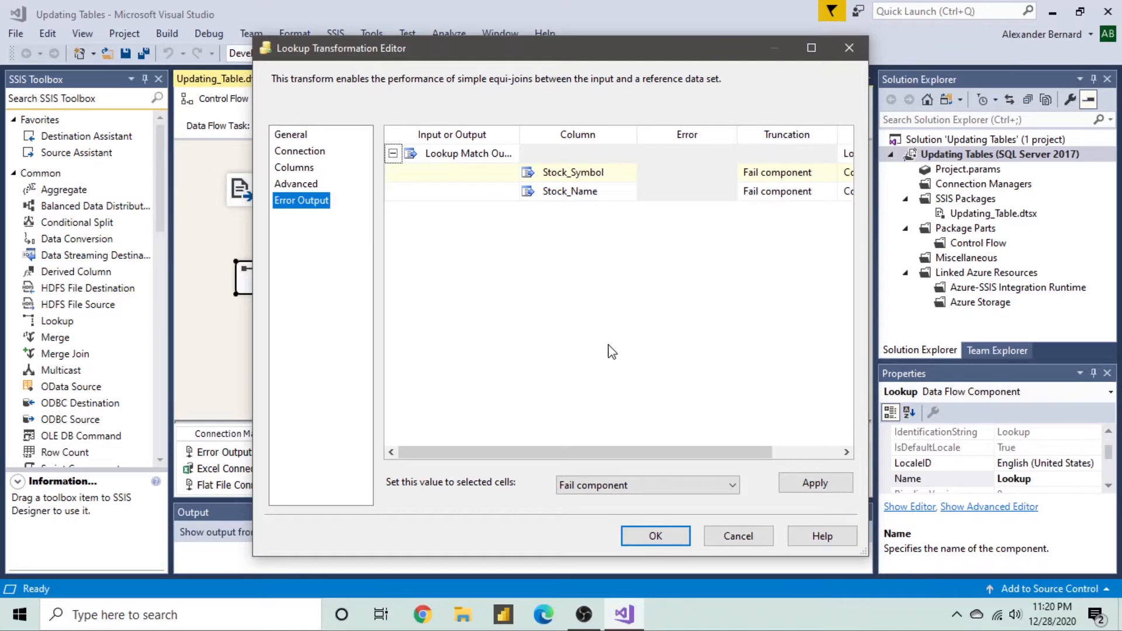
drag(622, 451, 728, 468)
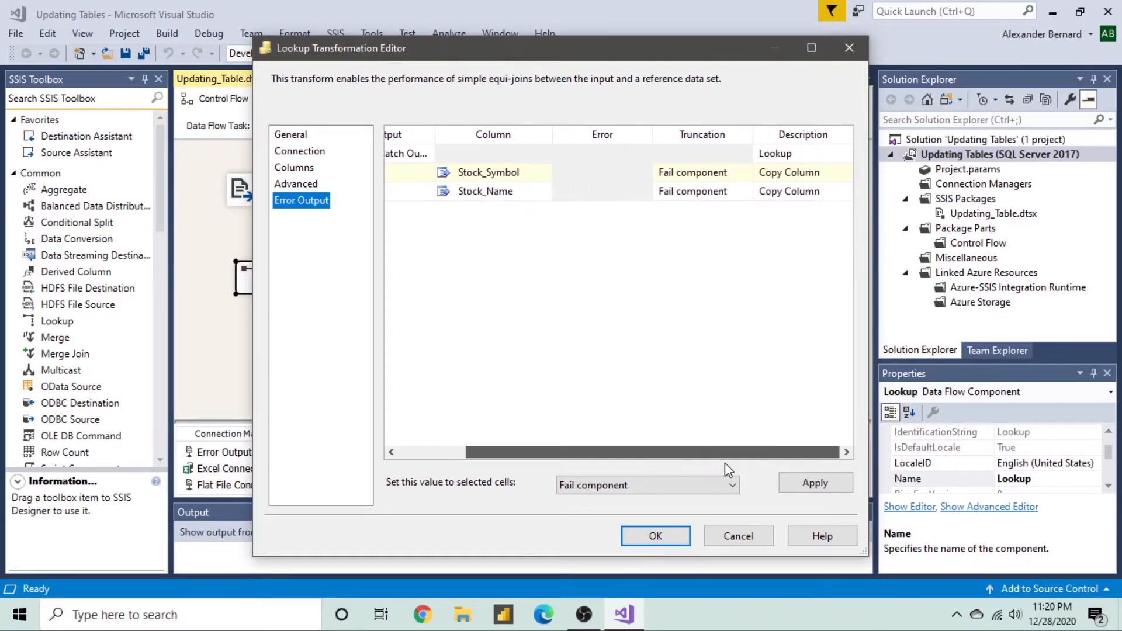
click(740, 535)
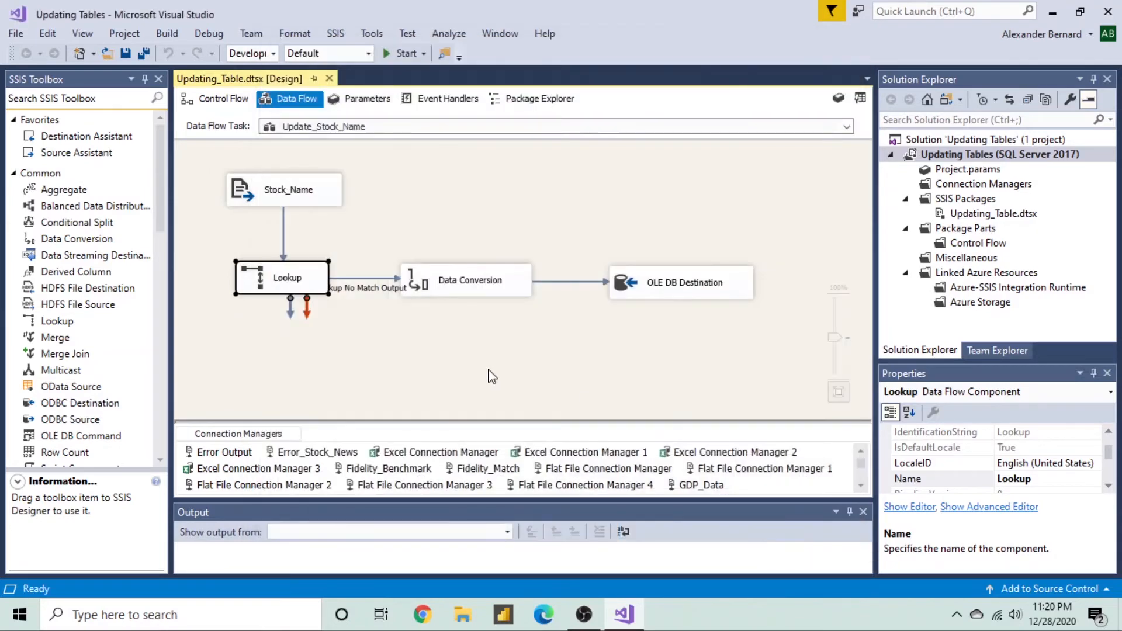
click(442, 323)
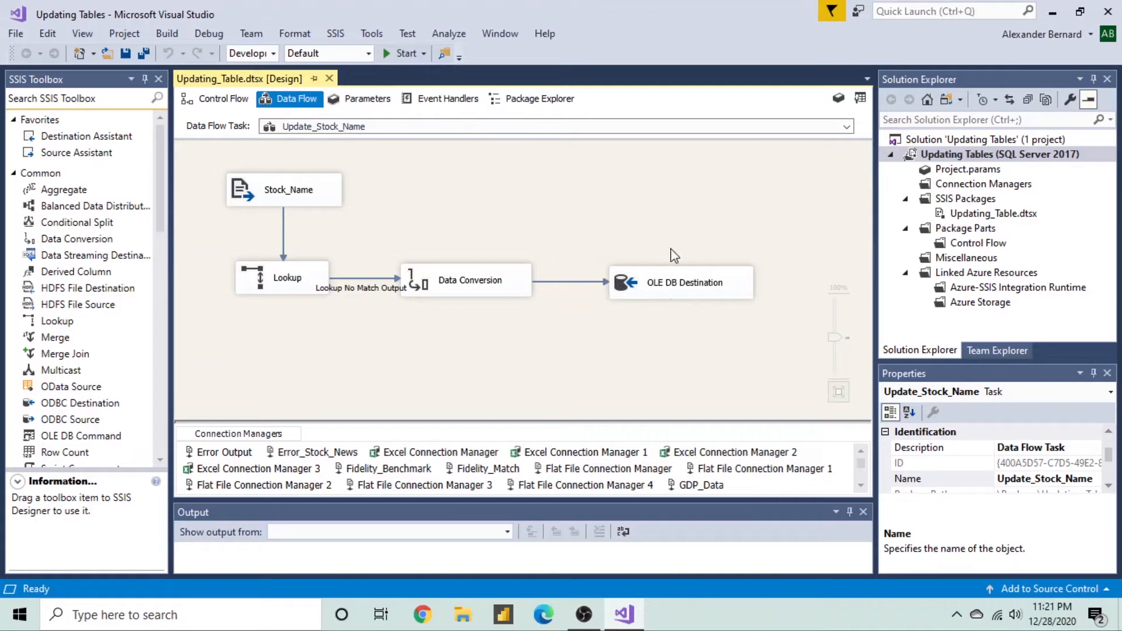
click(620, 285)
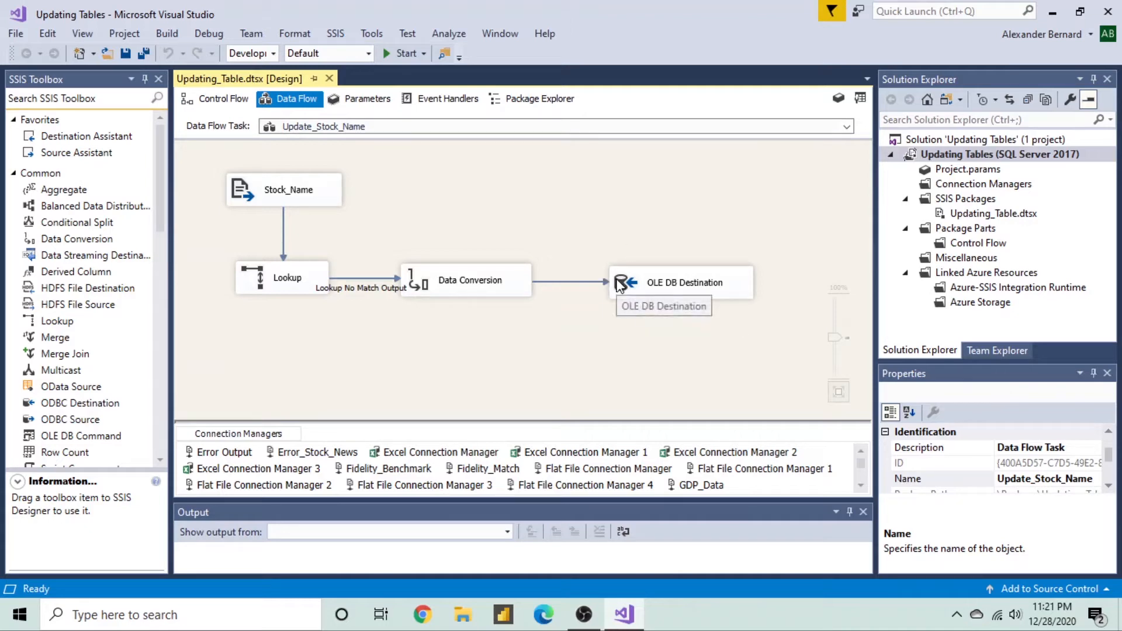
double_click(619, 286)
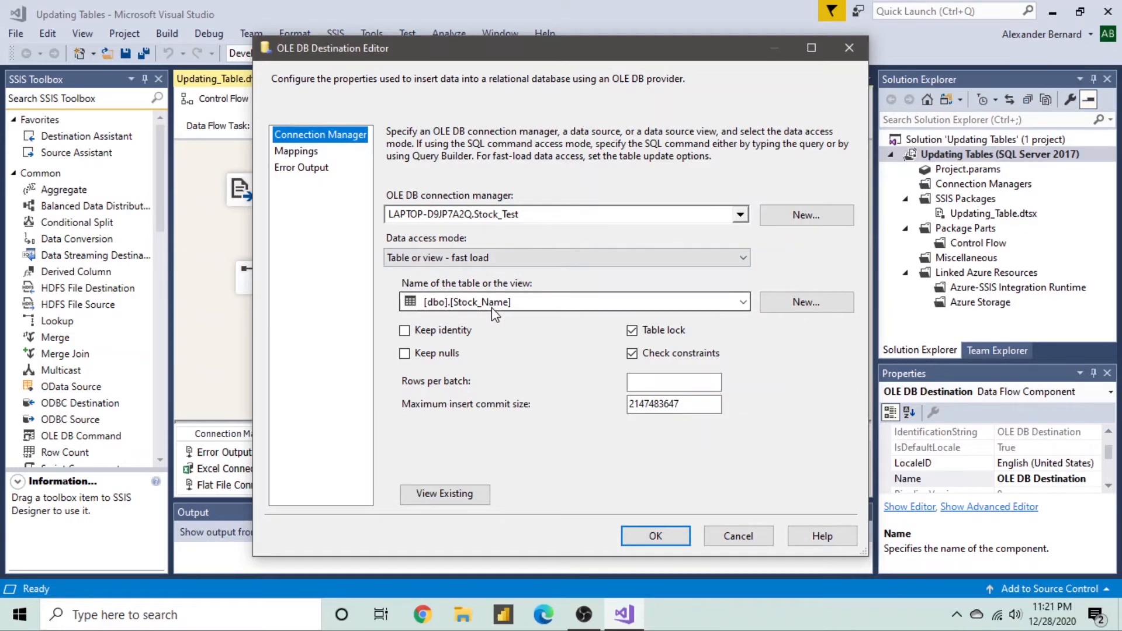
click(456, 493)
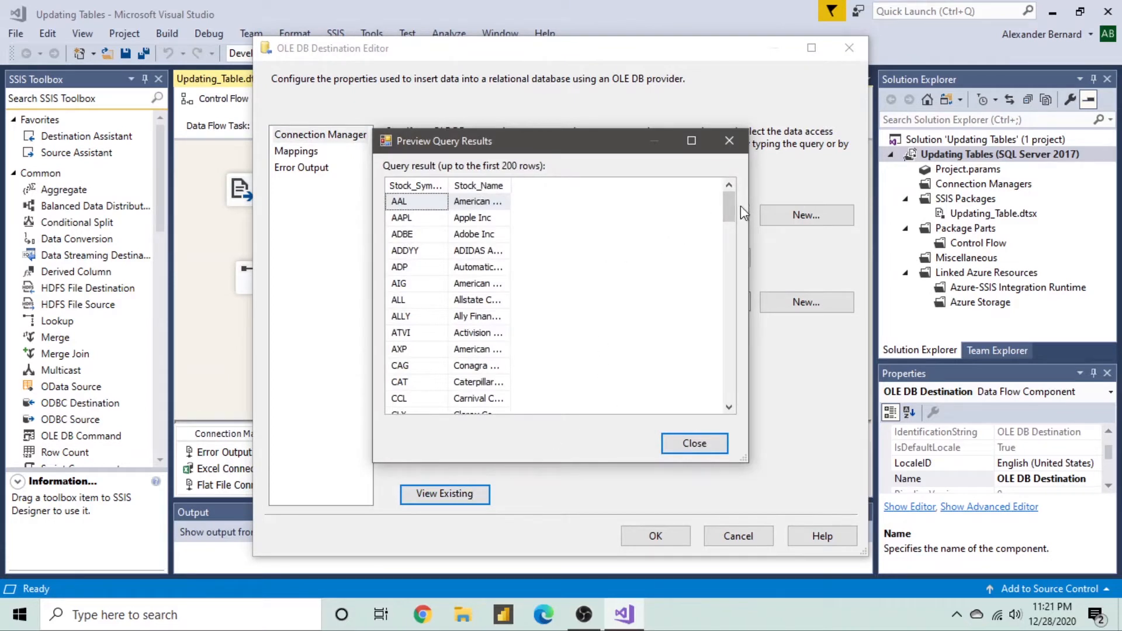
drag(735, 209, 722, 402)
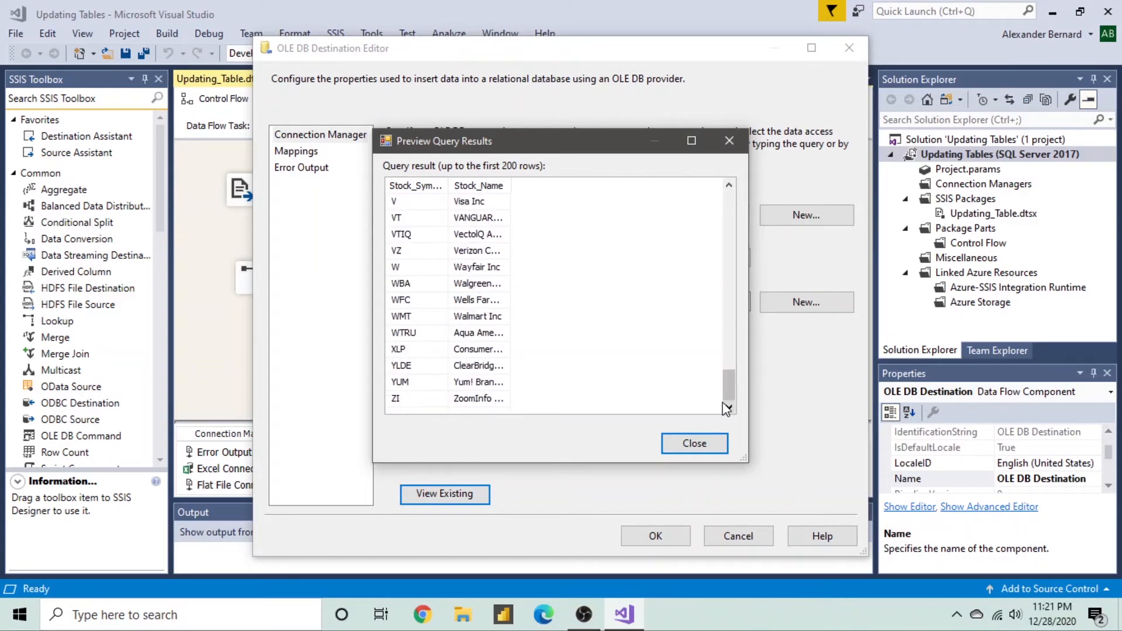
click(678, 447)
click(737, 536)
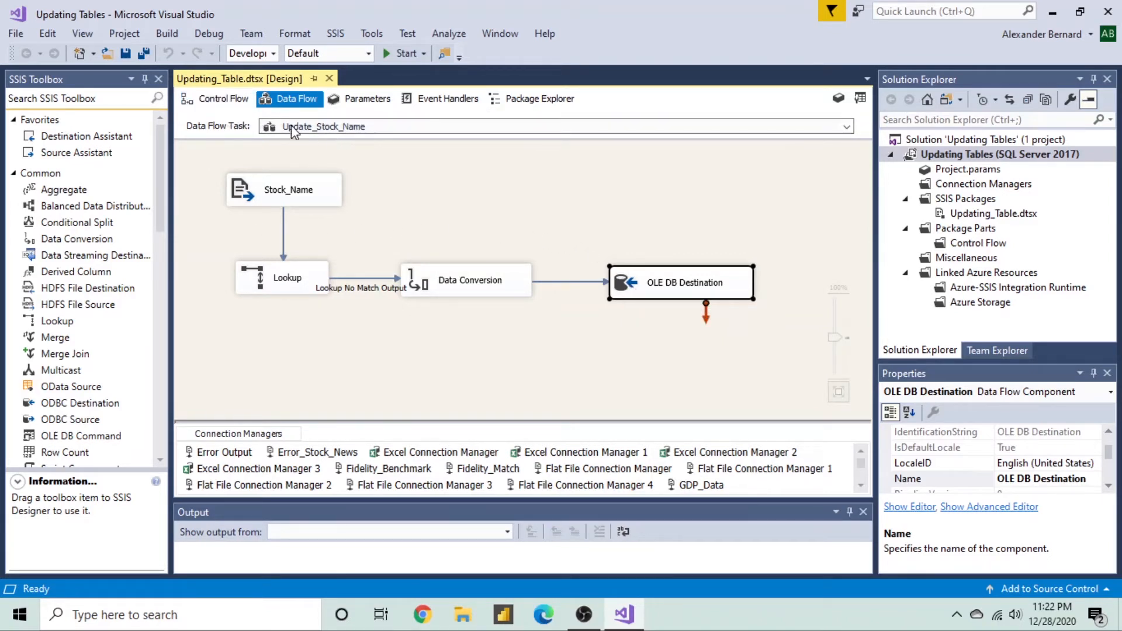
- Open the Update_Sector data flow from the control flow and select its Excel Source
click(188, 97)
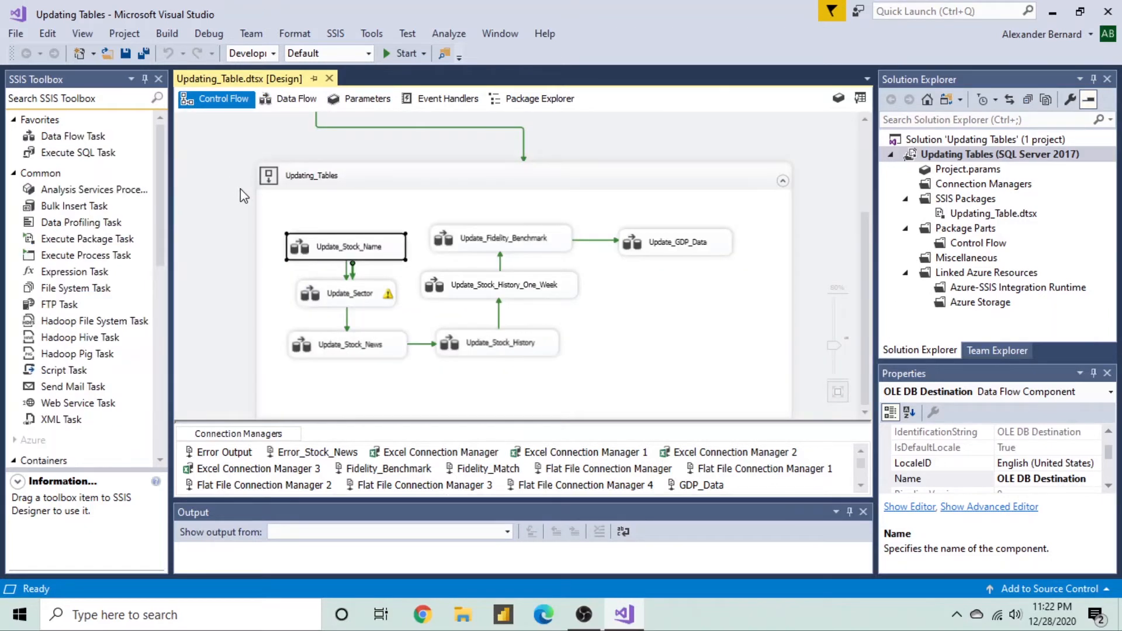
click(305, 303)
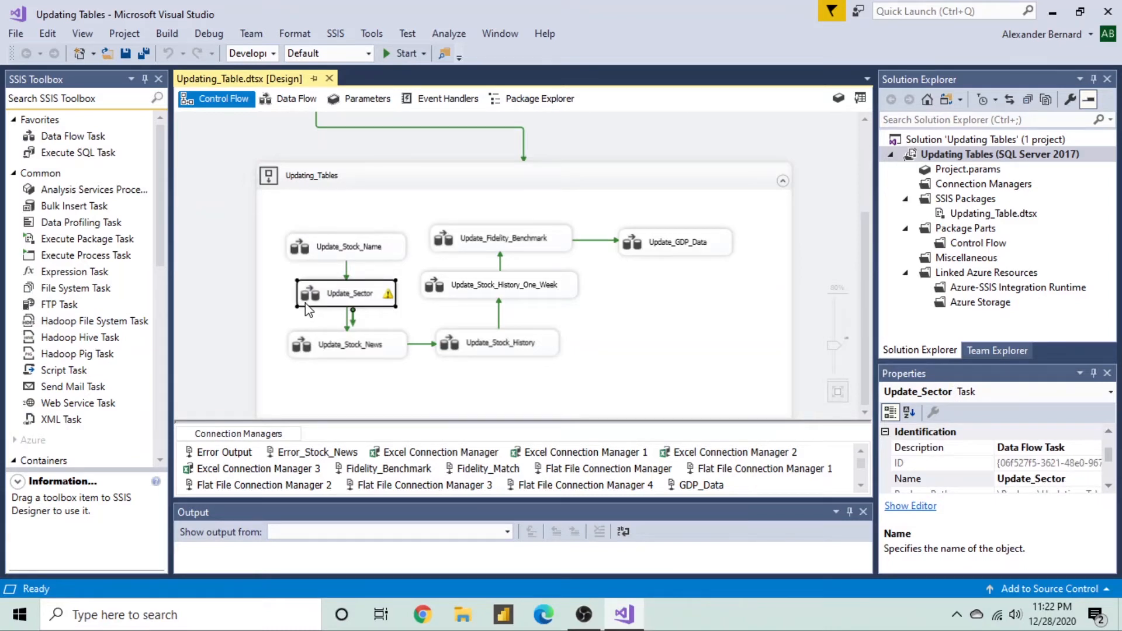
double_click(305, 302)
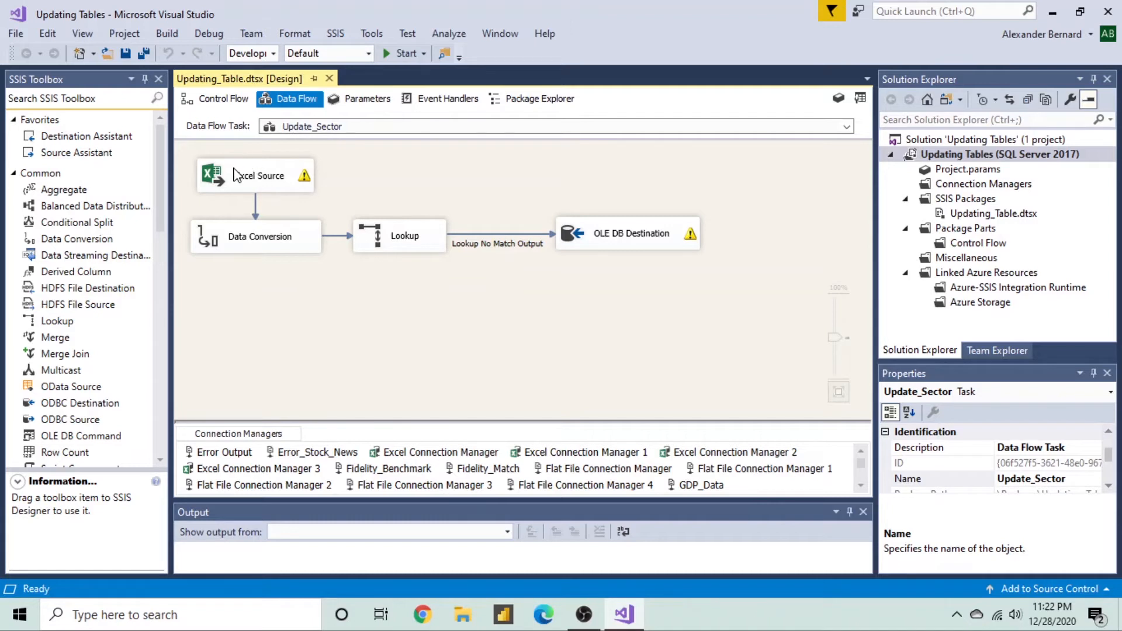
mouse_move(236, 175)
mouse_move(688, 246)
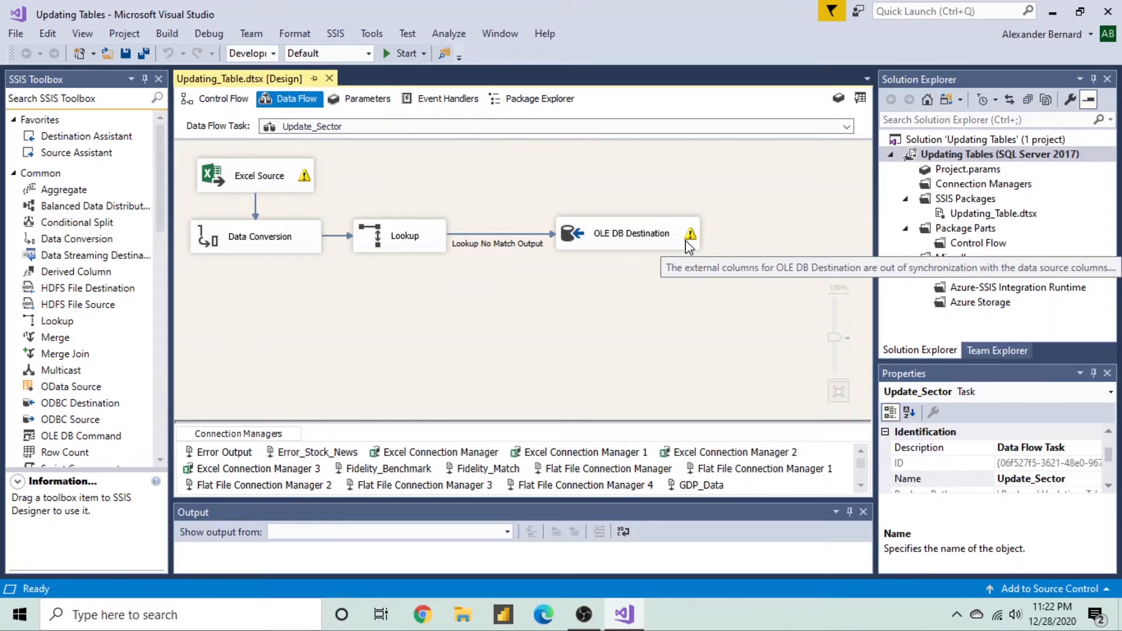
click(209, 183)
double_click(210, 183)
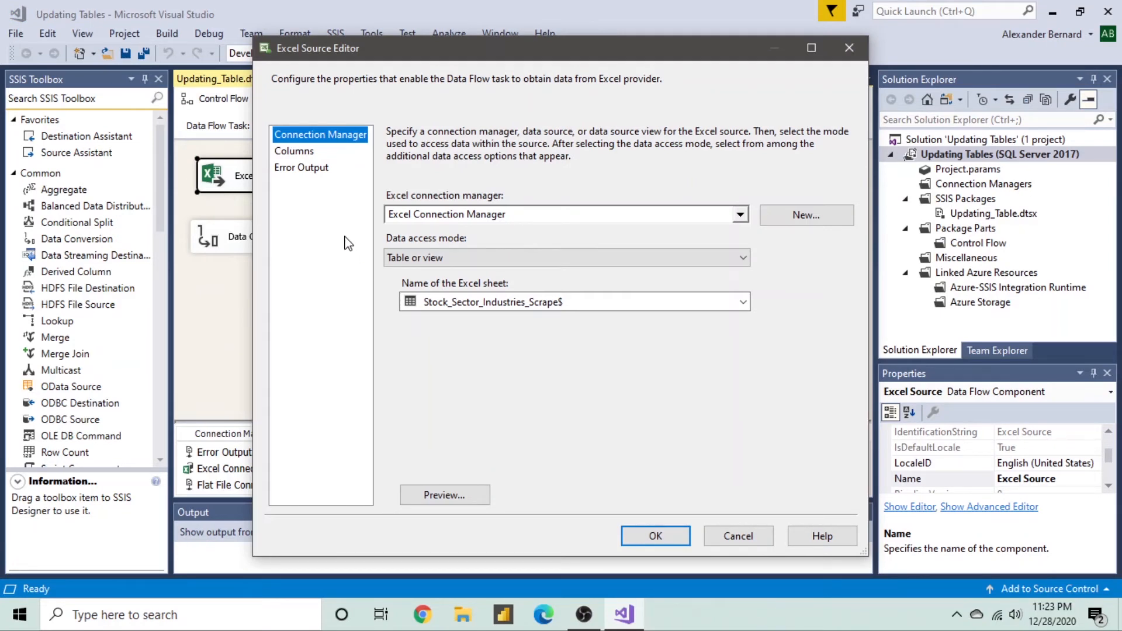
click(432, 498)
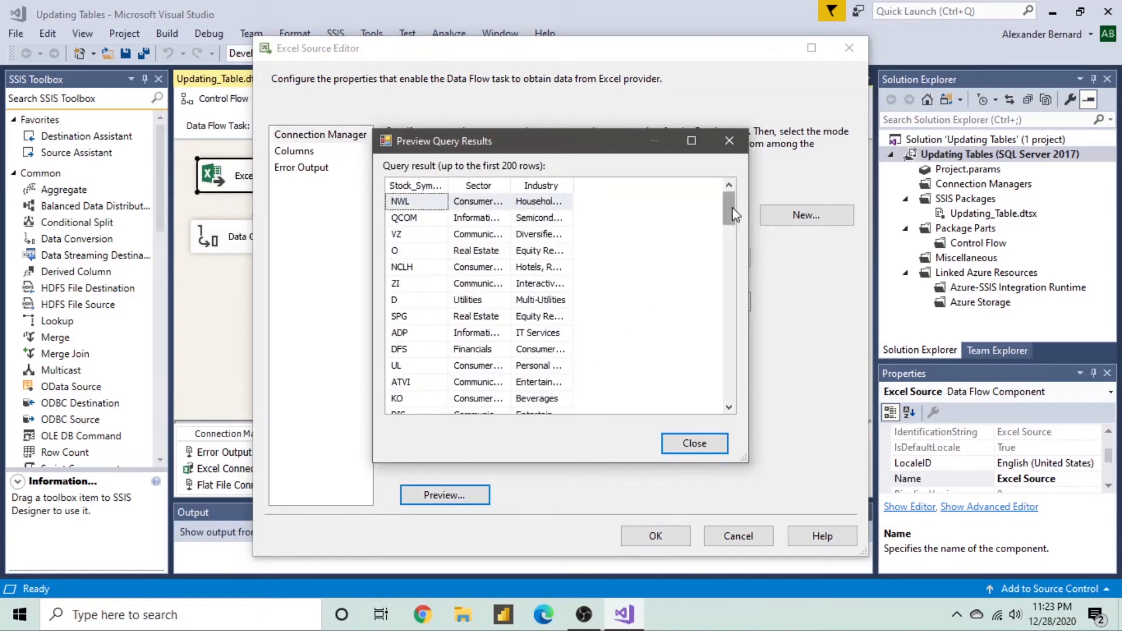
drag(732, 209, 731, 281)
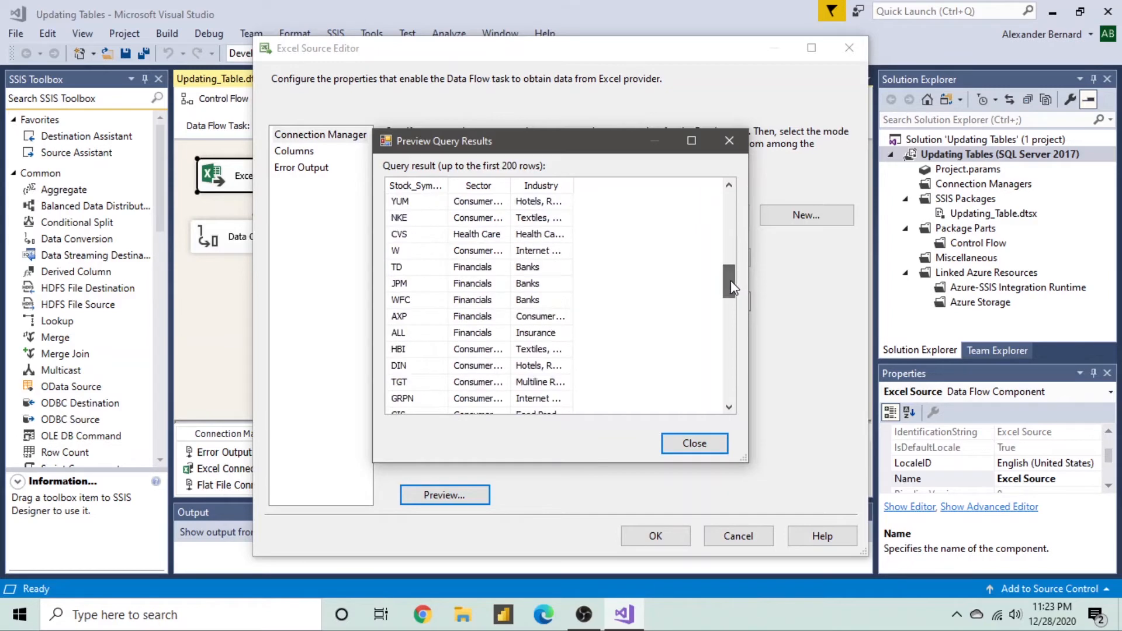
click(675, 443)
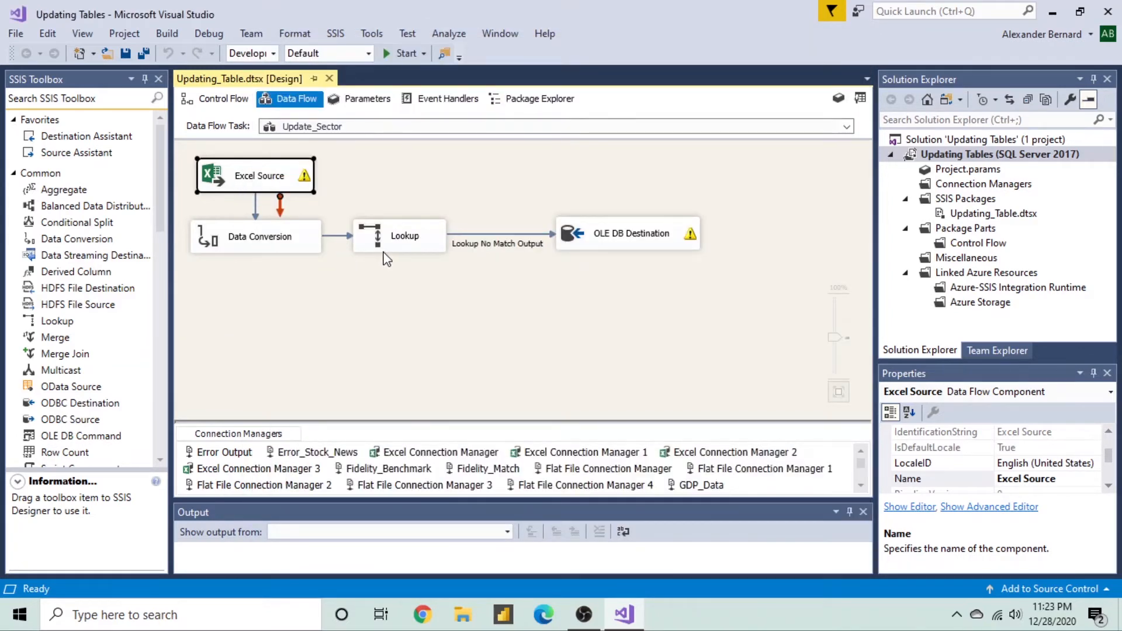
click(567, 243)
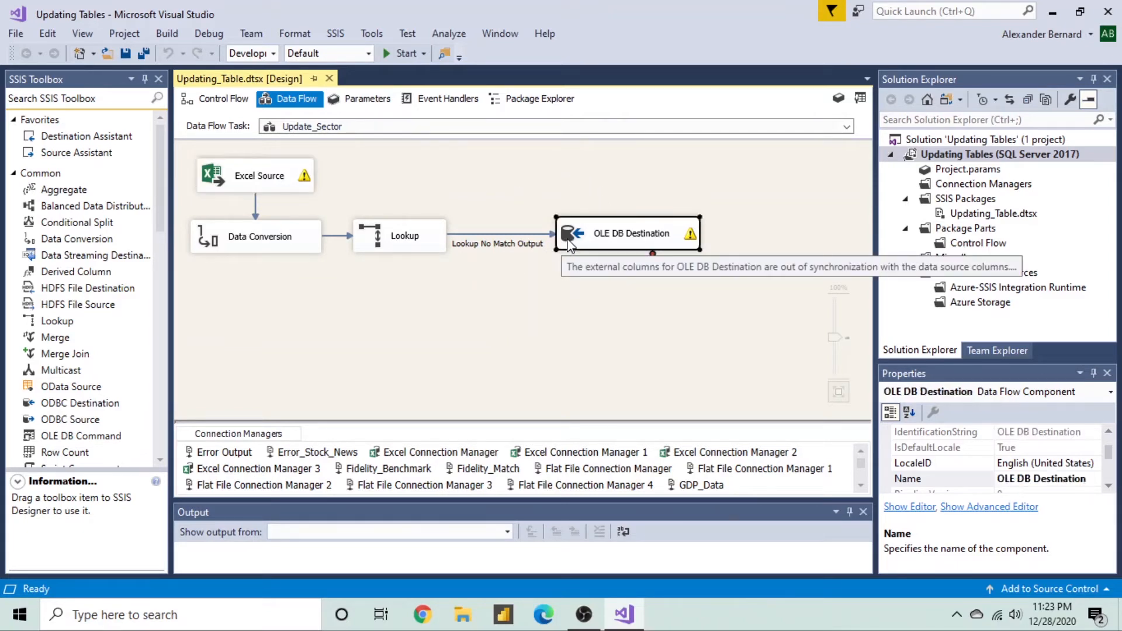
double_click(570, 244)
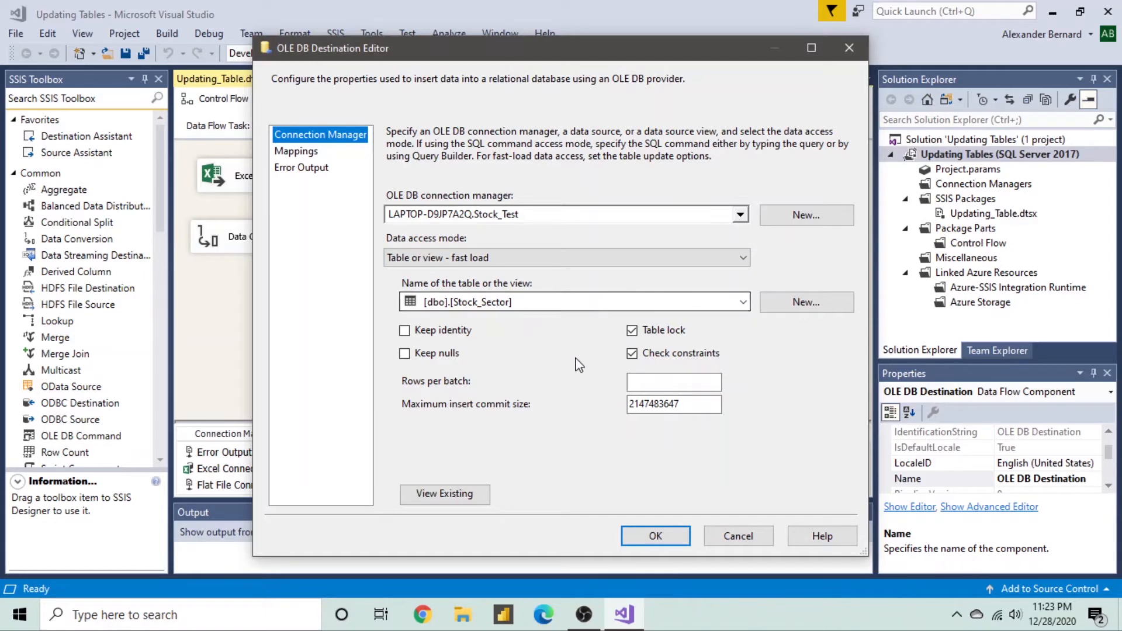
click(451, 498)
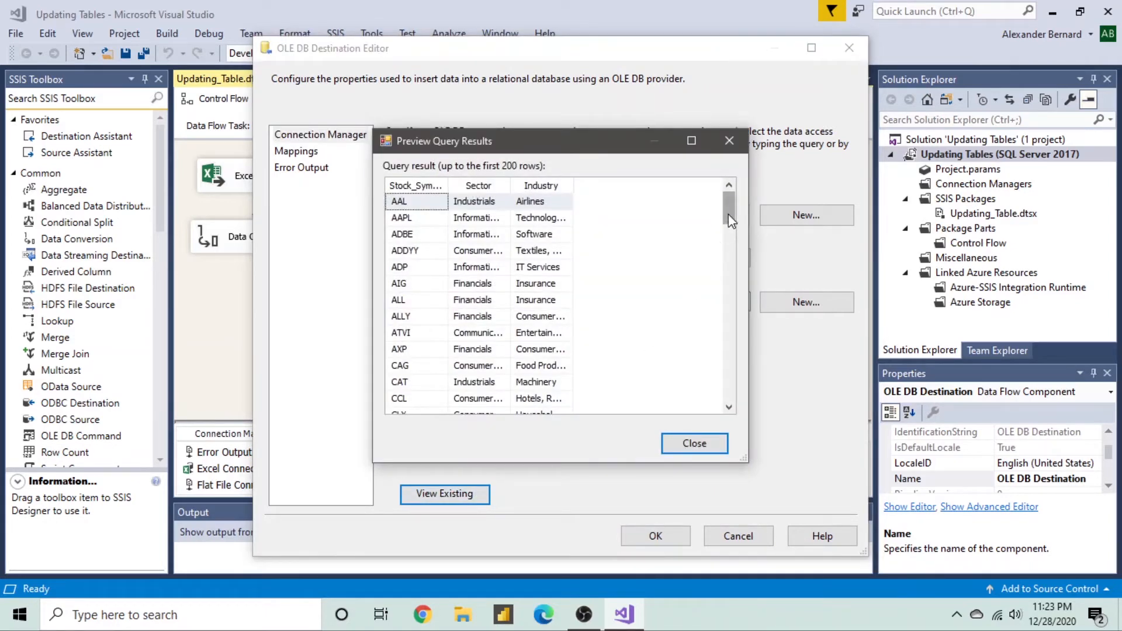
drag(730, 221, 729, 384)
click(693, 443)
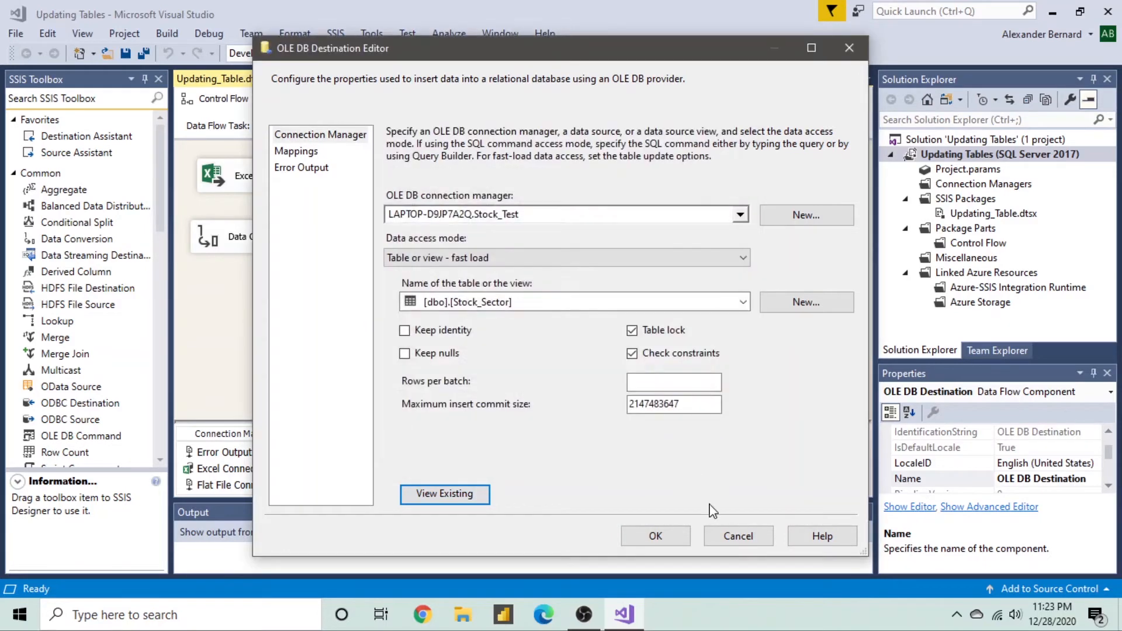
click(726, 541)
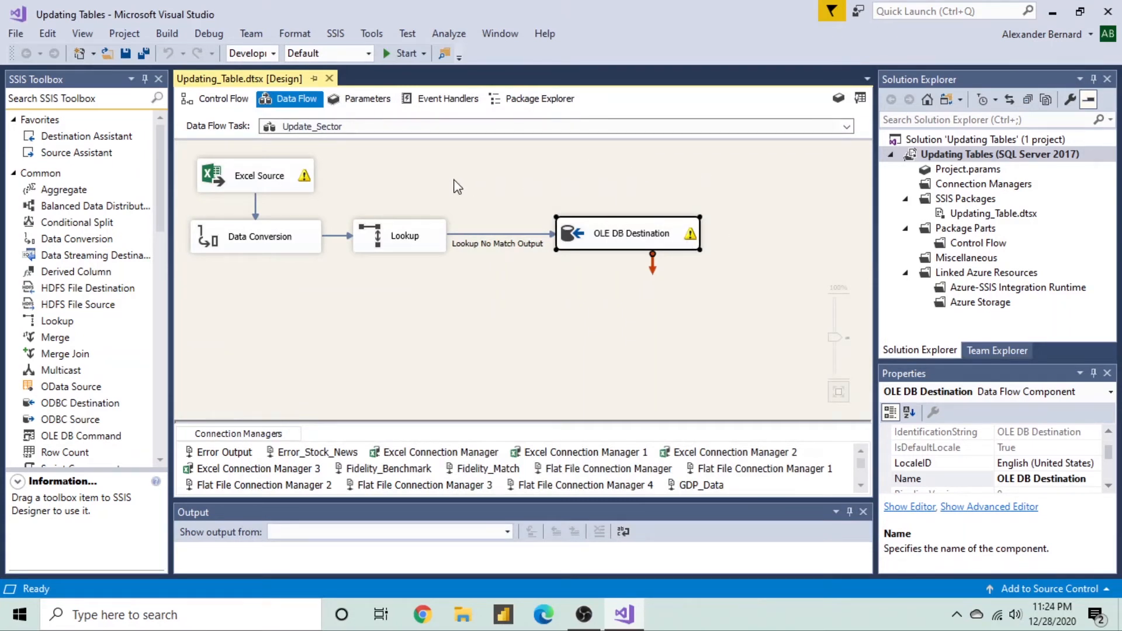
- Go back to the control flow and open the Update_Stock_News data flow
click(237, 111)
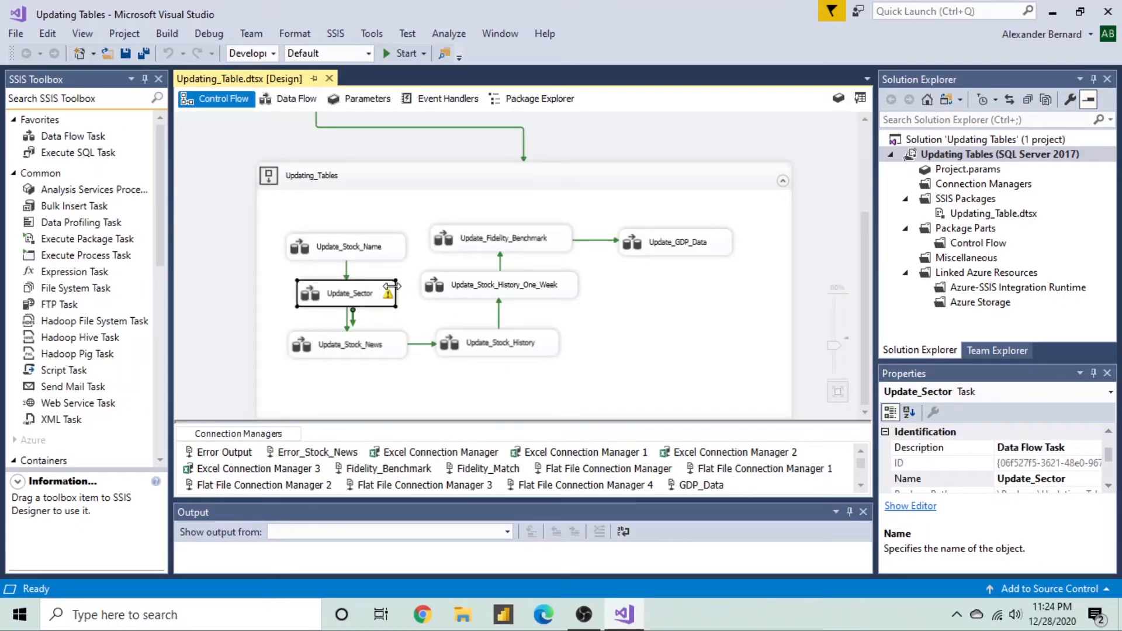
mouse_move(389, 301)
double_click(297, 349)
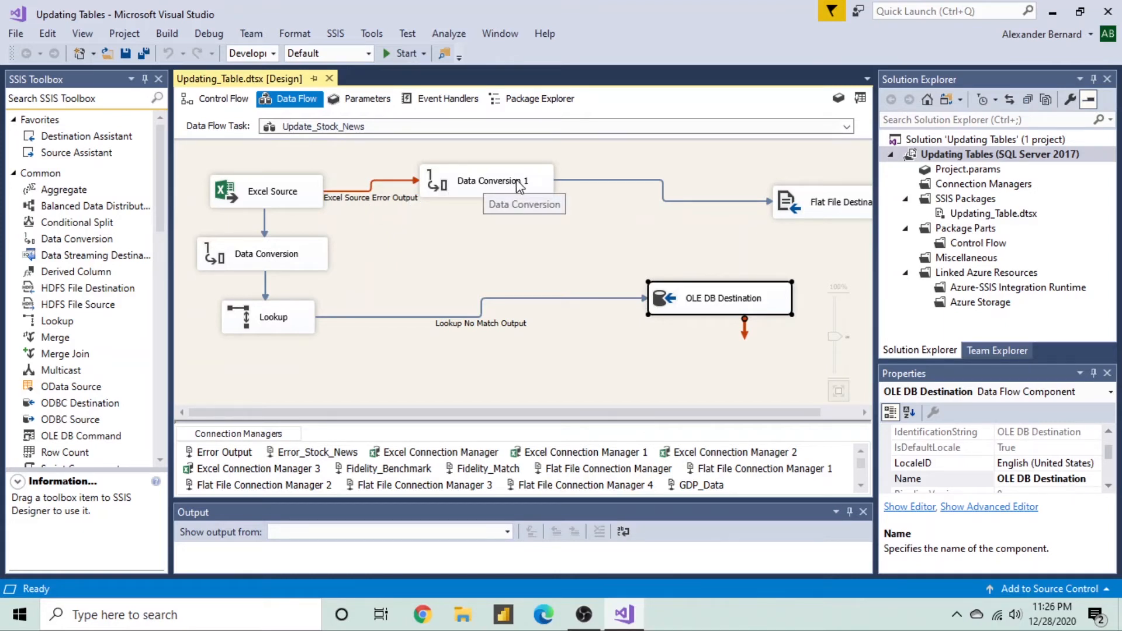
double_click(792, 212)
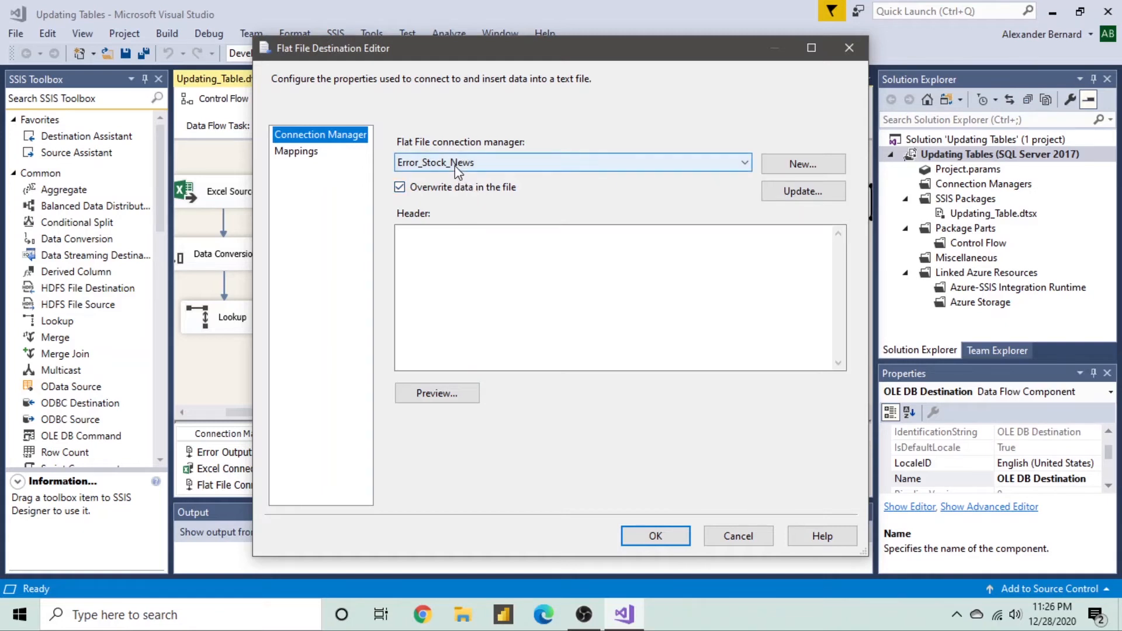
click(712, 537)
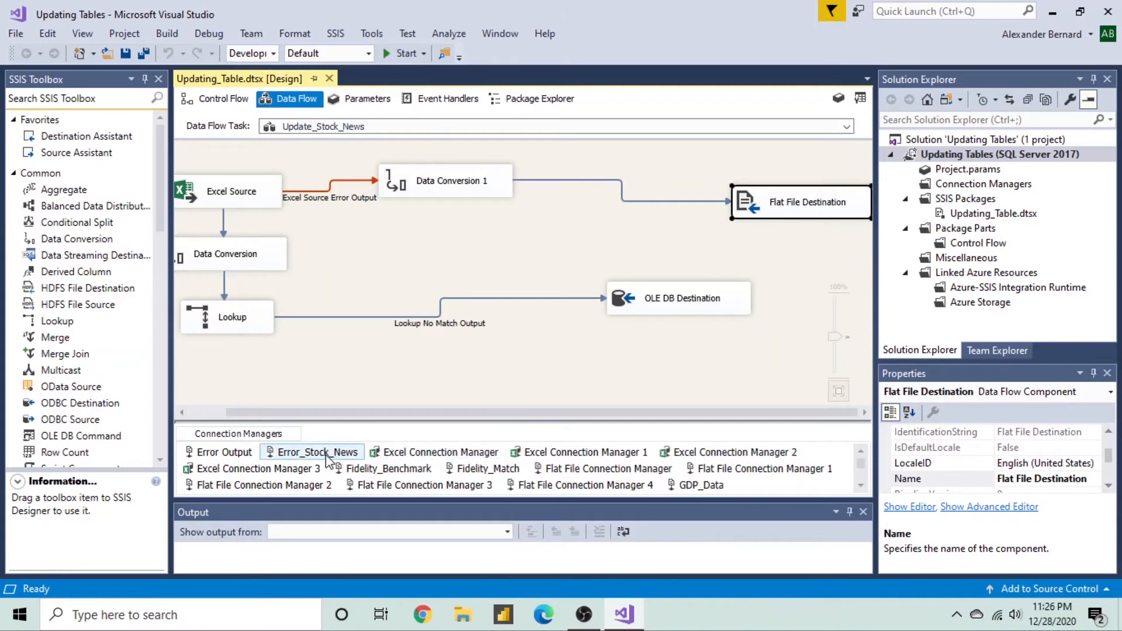
double_click(271, 458)
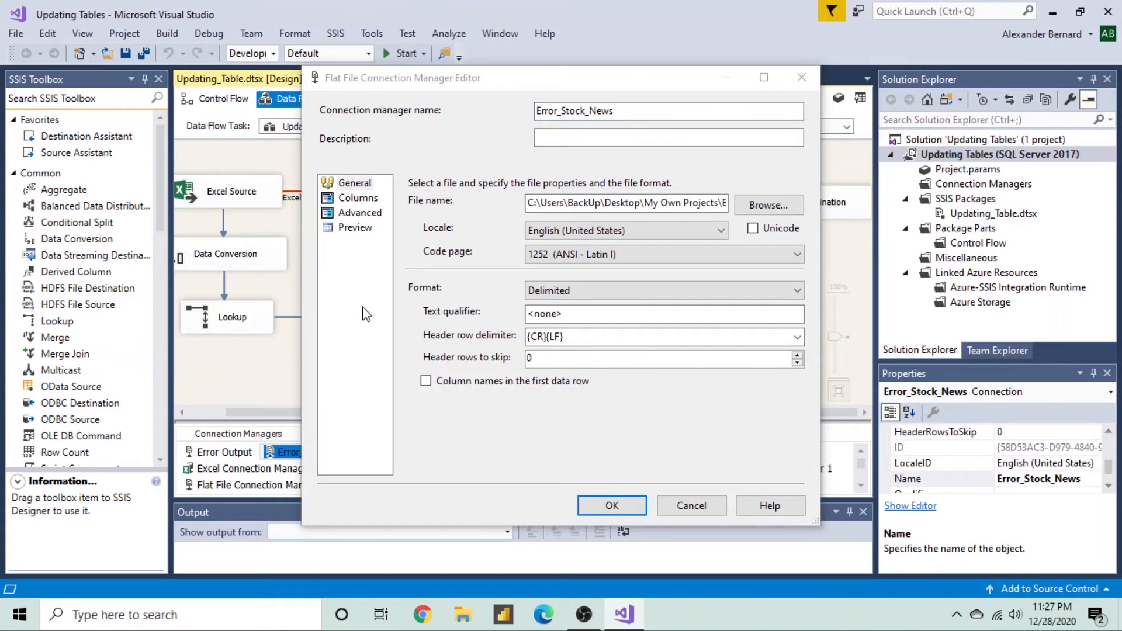
click(660, 206)
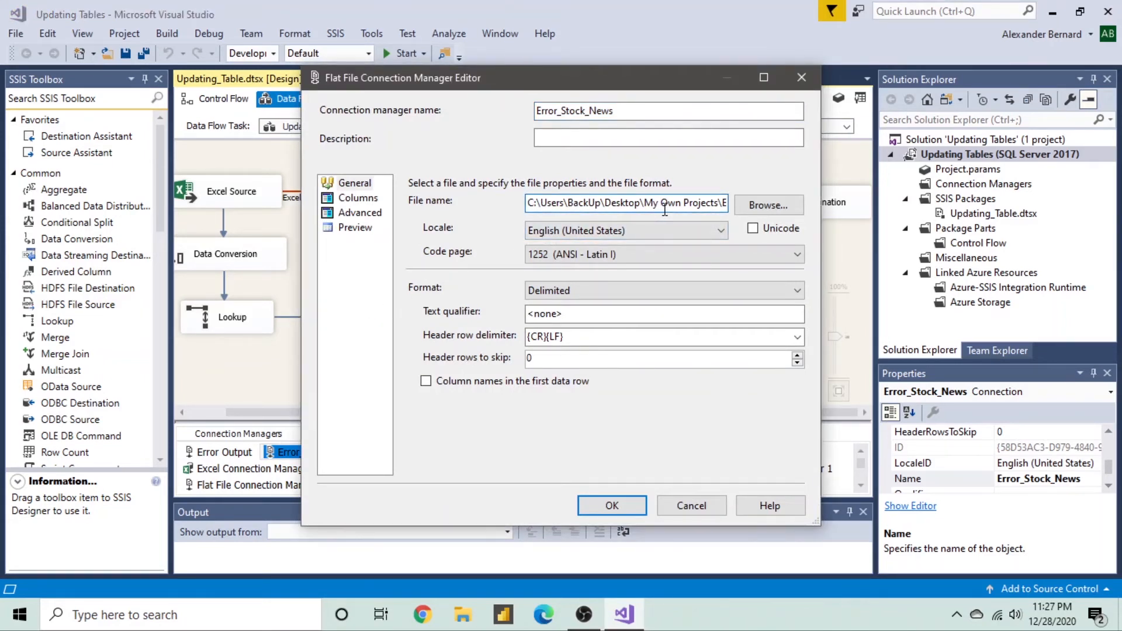
key(End)
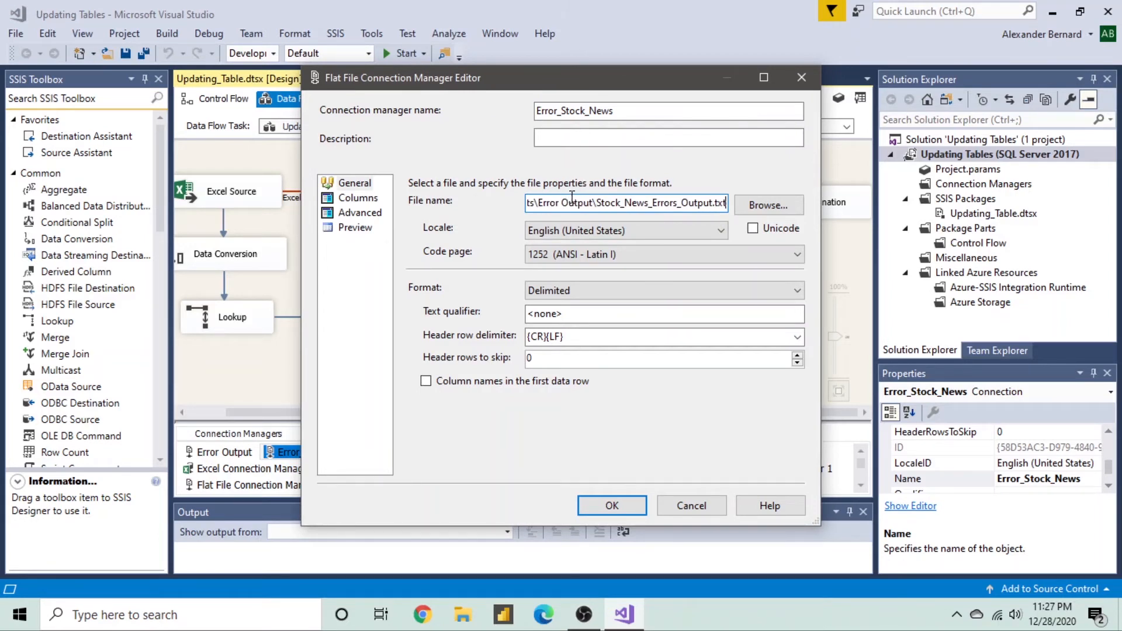
click(362, 198)
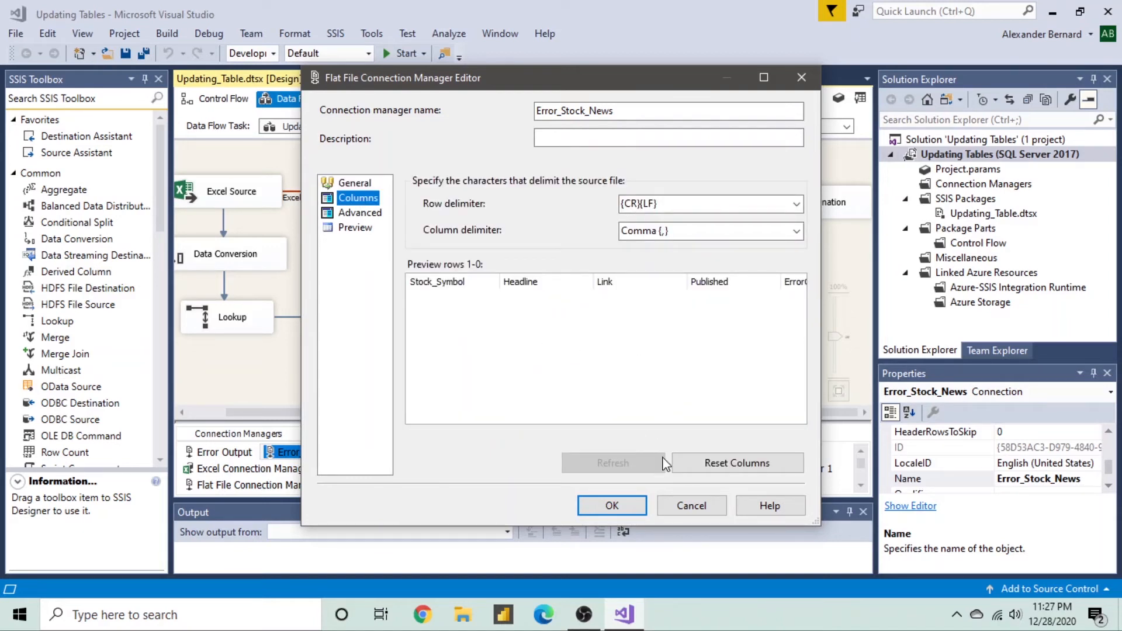
click(667, 508)
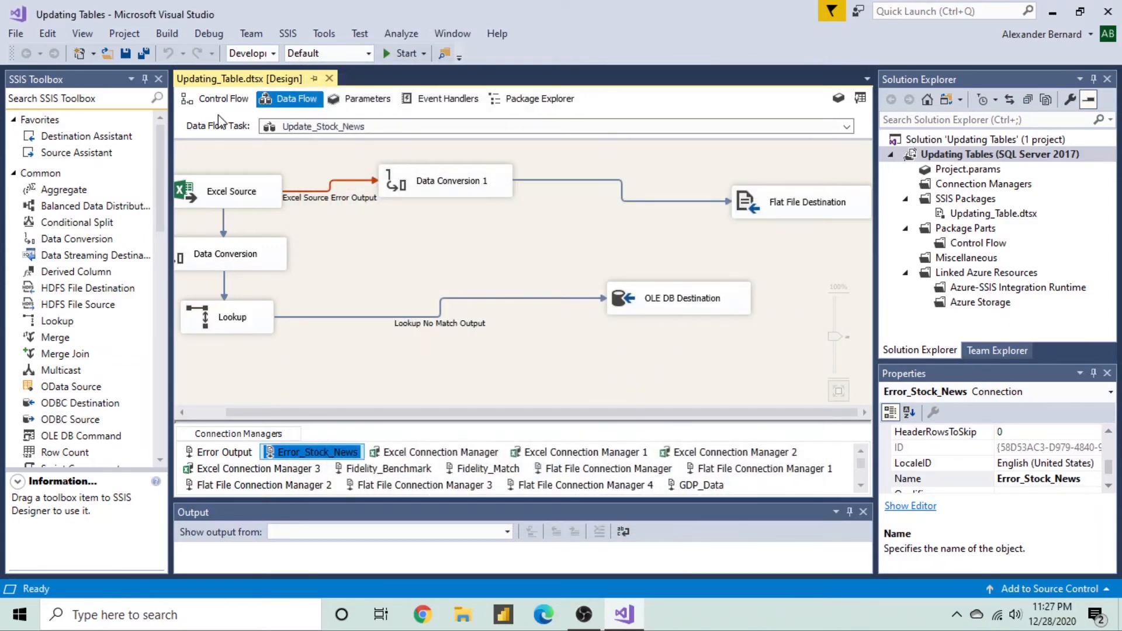
click(204, 103)
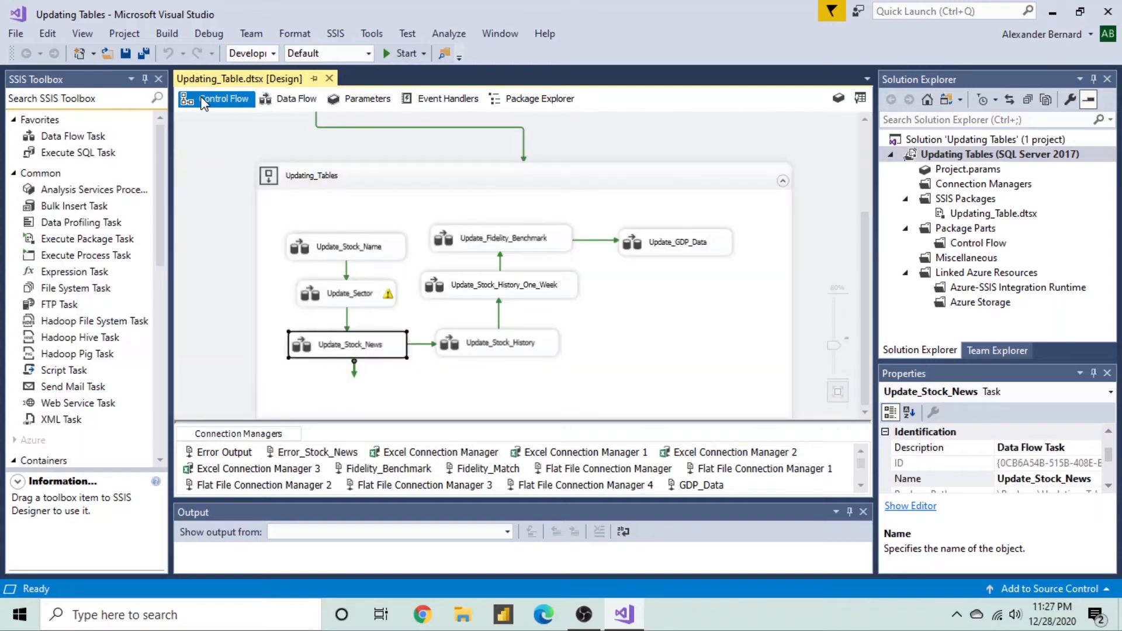
double_click(458, 344)
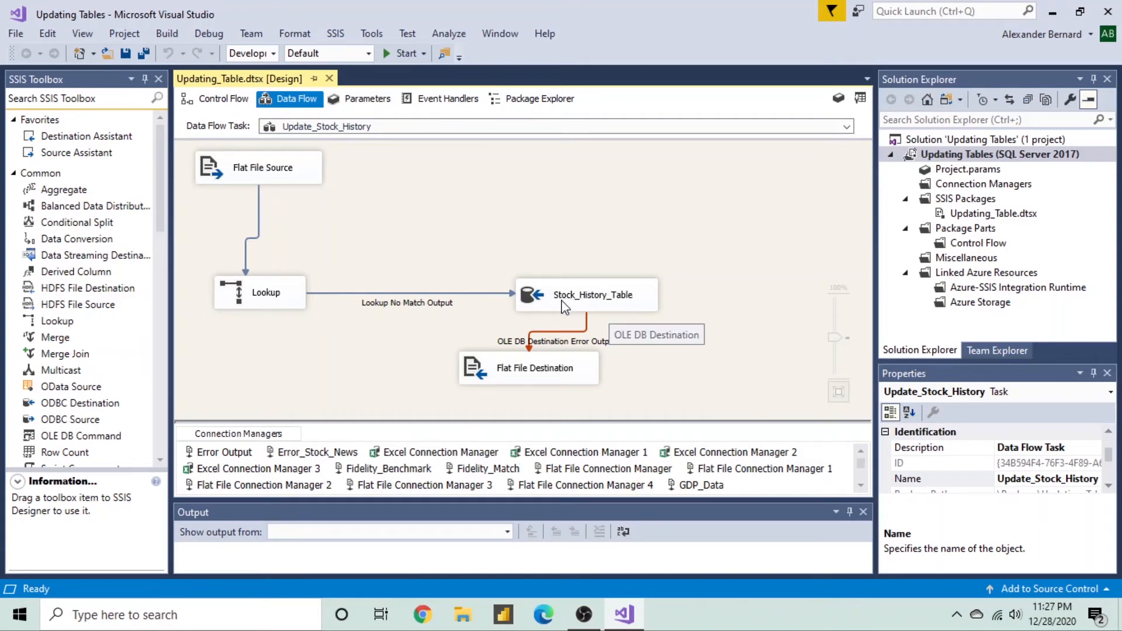
- Review the error-row Flat File Destination settings and close them unchanged
click(480, 367)
double_click(480, 367)
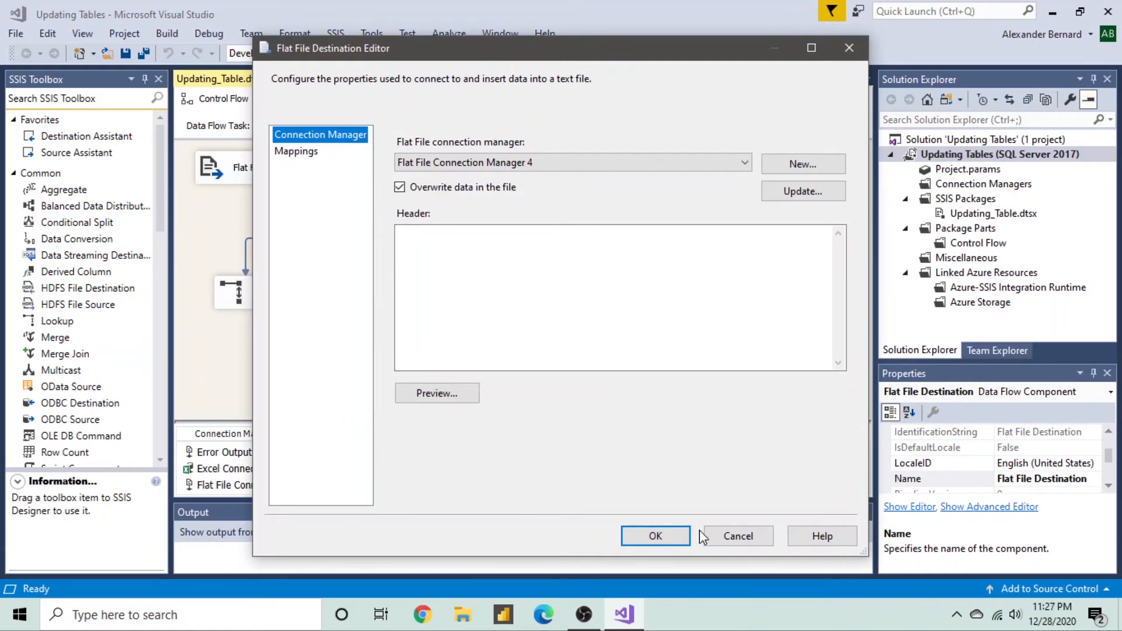
click(742, 538)
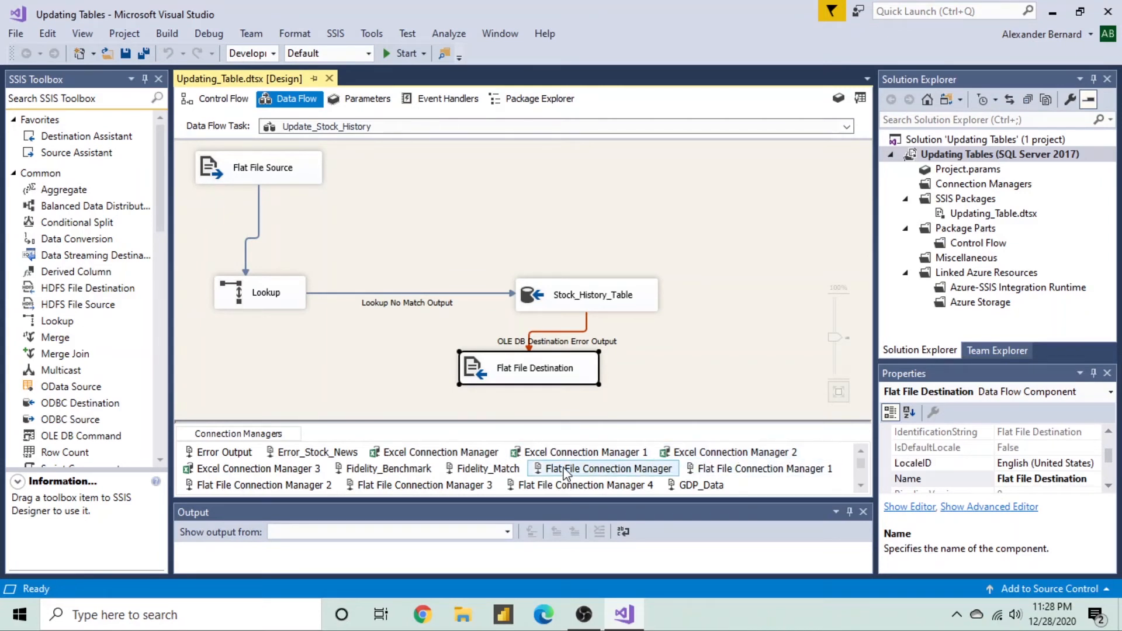
- Check Flat File Connection Manager 4 writes to Stock_History_Error_Output.txt, then return to the control flow
click(515, 486)
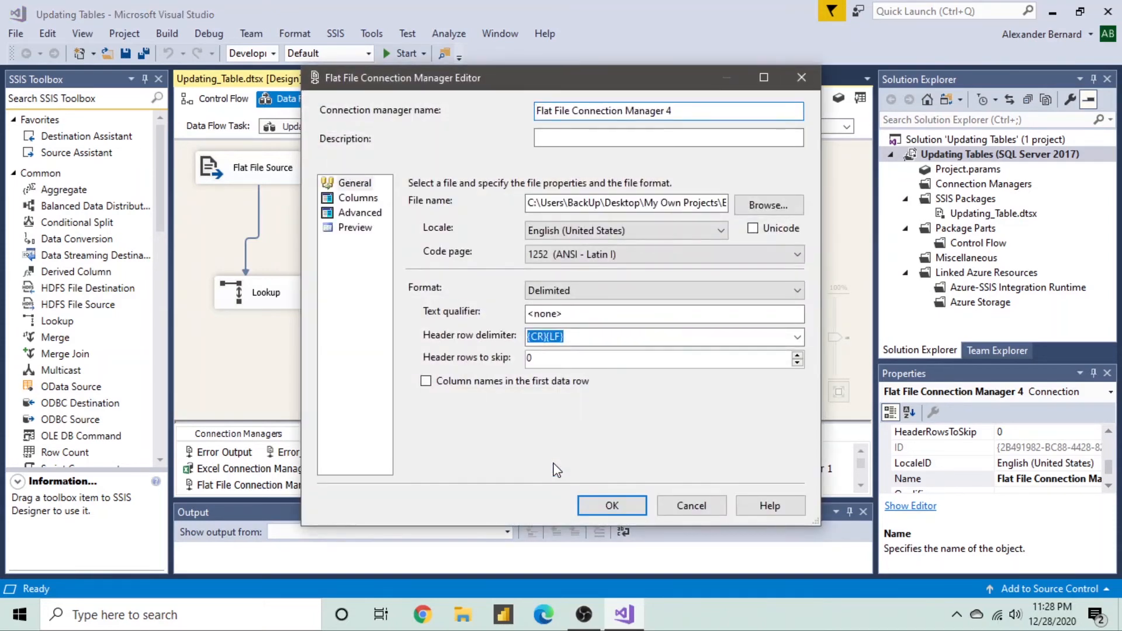
click(683, 204)
key(End)
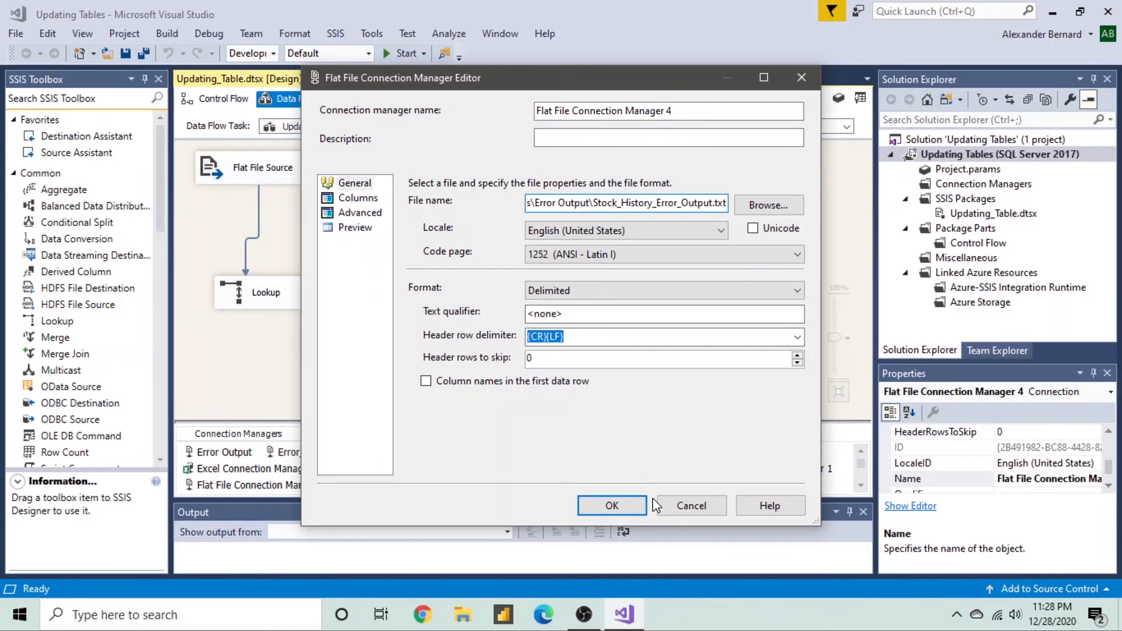
click(661, 504)
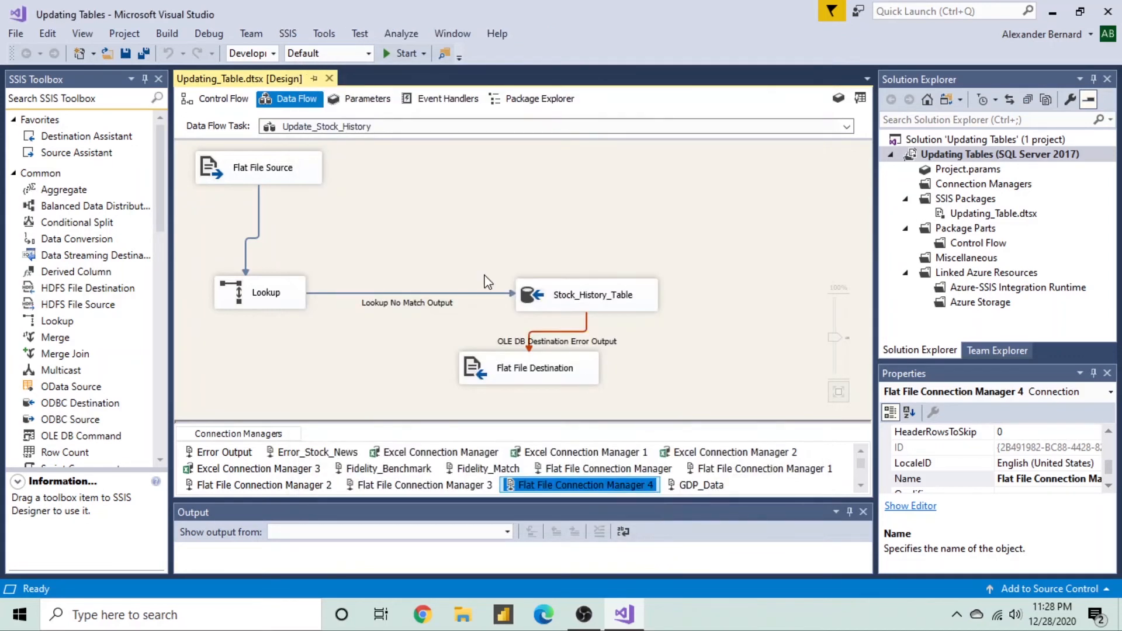
click(202, 104)
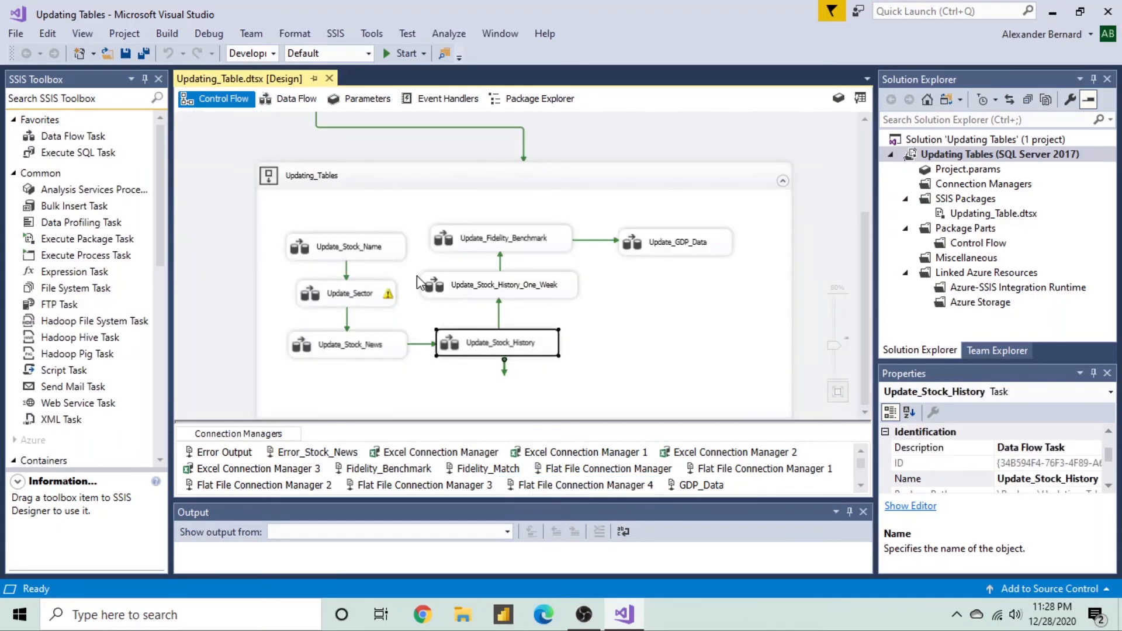
double_click(427, 289)
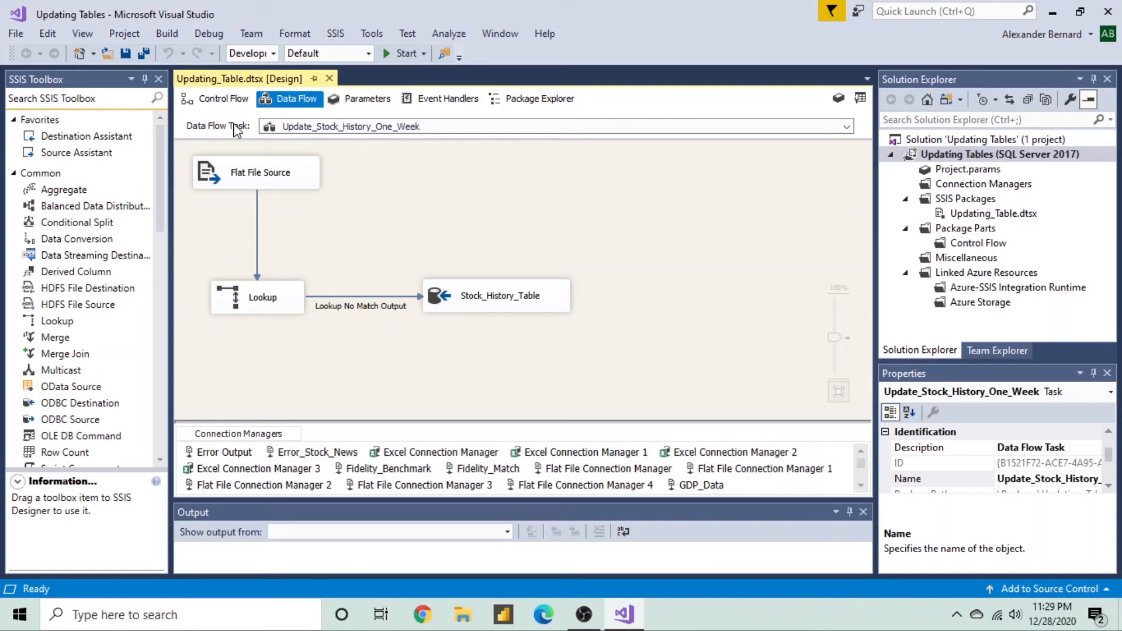
click(226, 106)
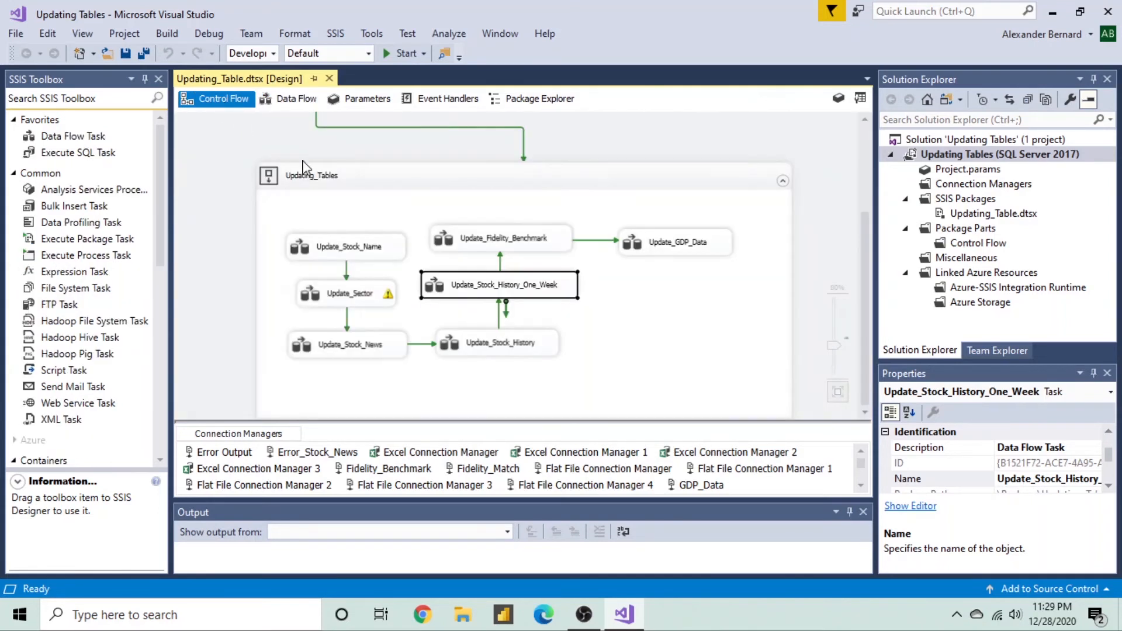
- Open the Update_Fidelity_Benchmark data flow and review its Flat File Source settings unchanged
double_click(448, 241)
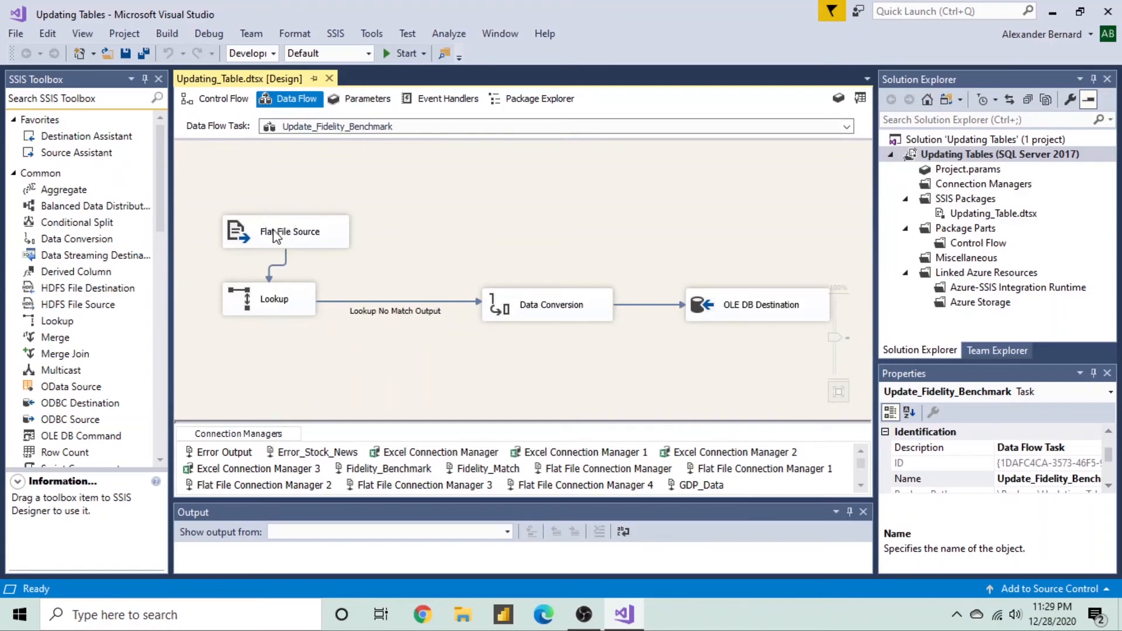
double_click(236, 229)
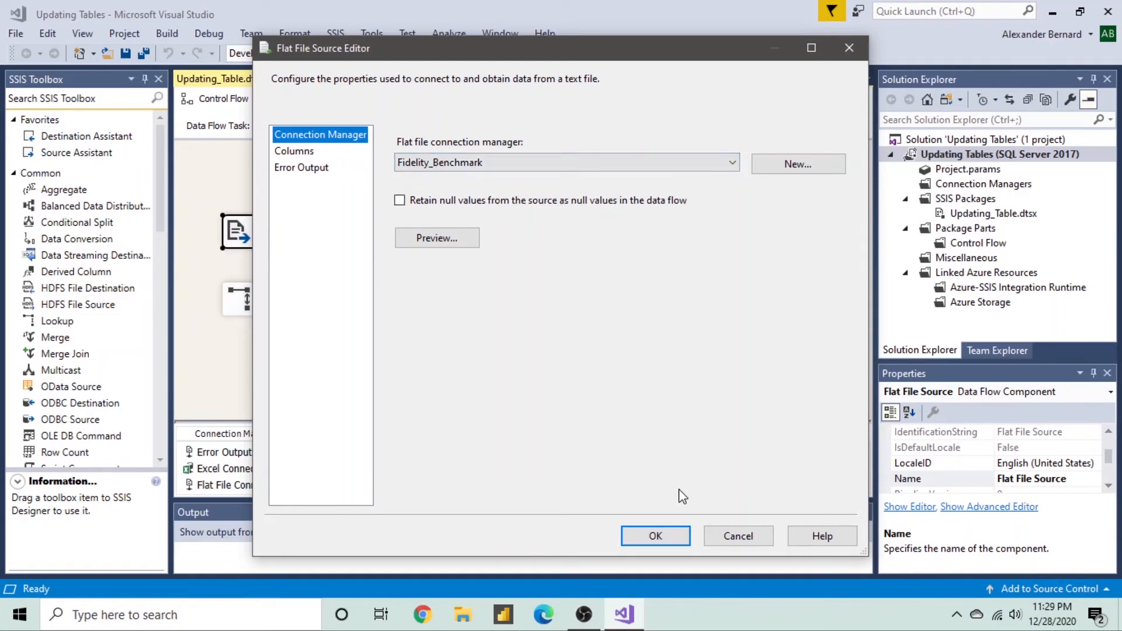
click(724, 538)
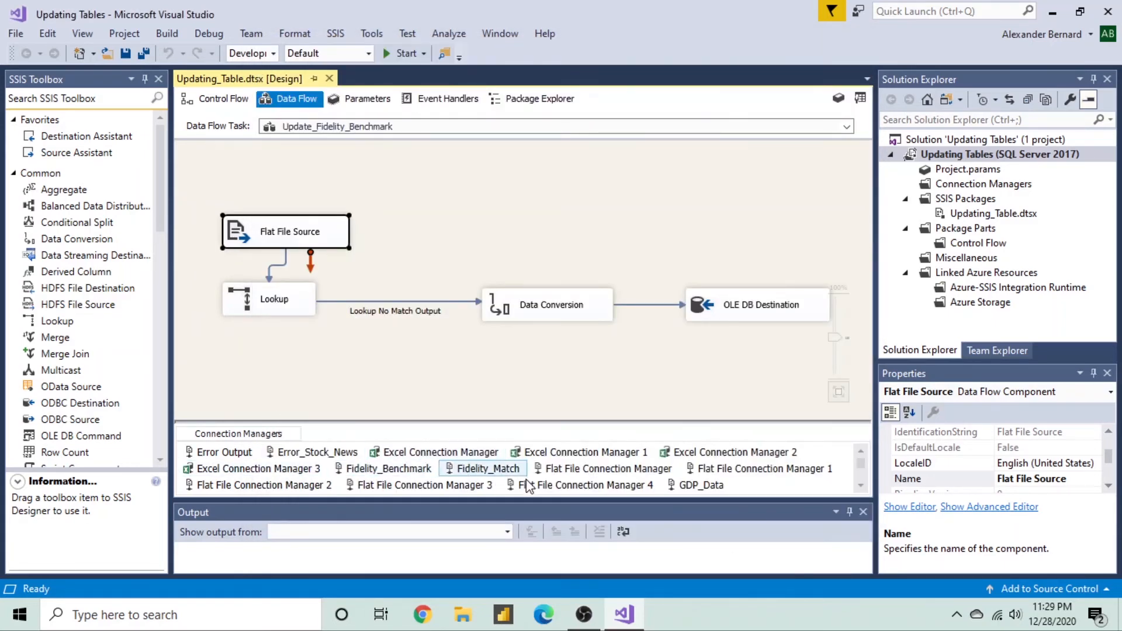
click(862, 487)
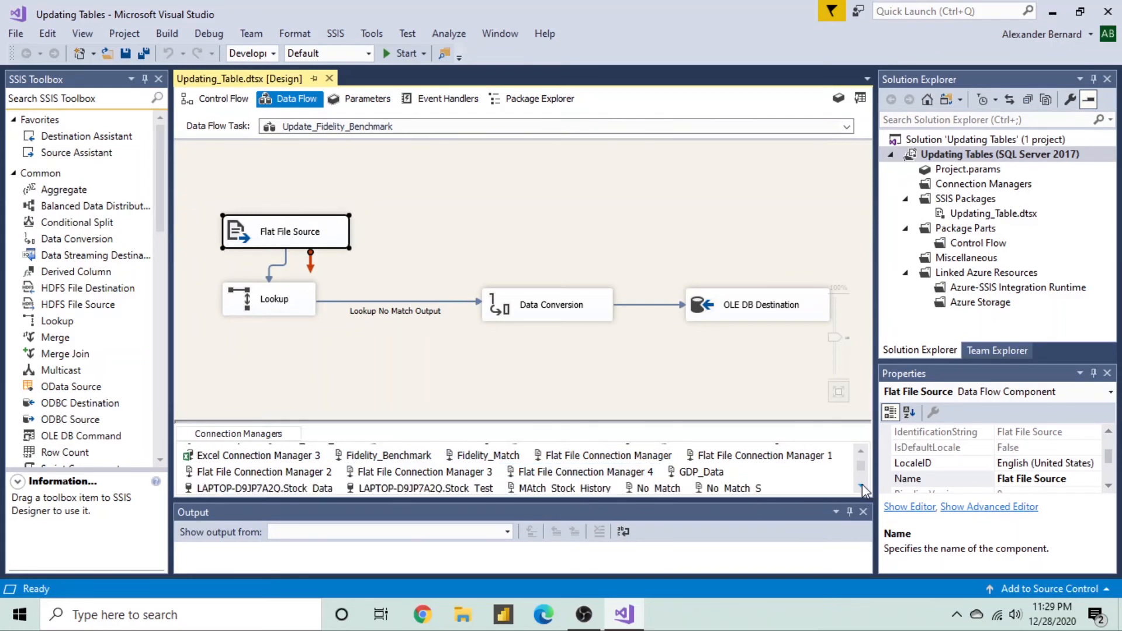
click(862, 487)
click(862, 487)
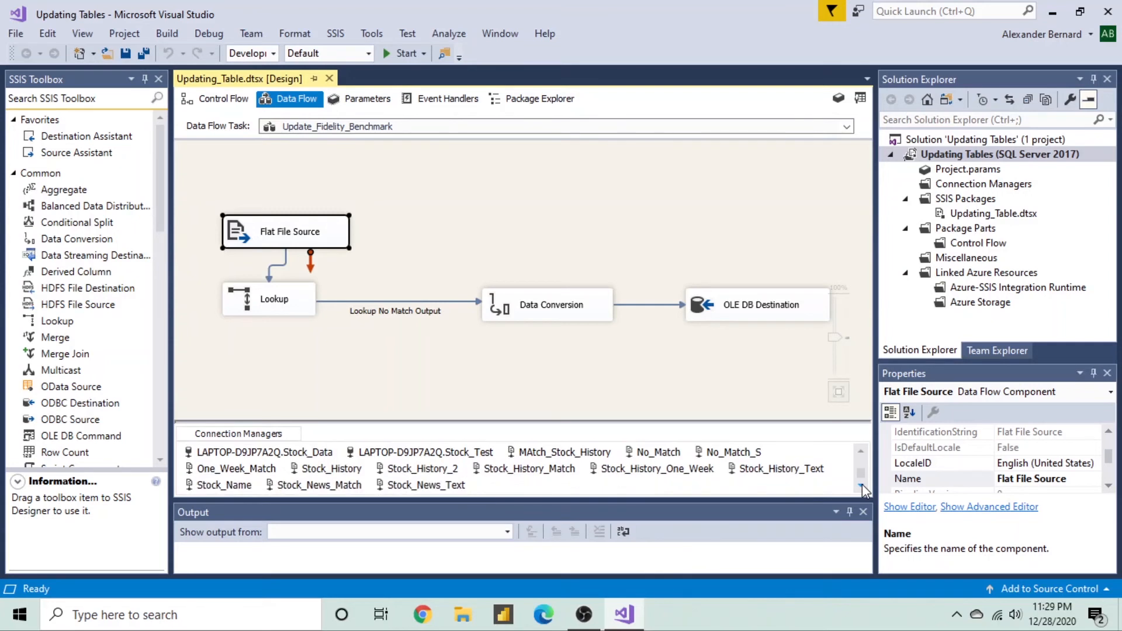
click(862, 453)
click(862, 453)
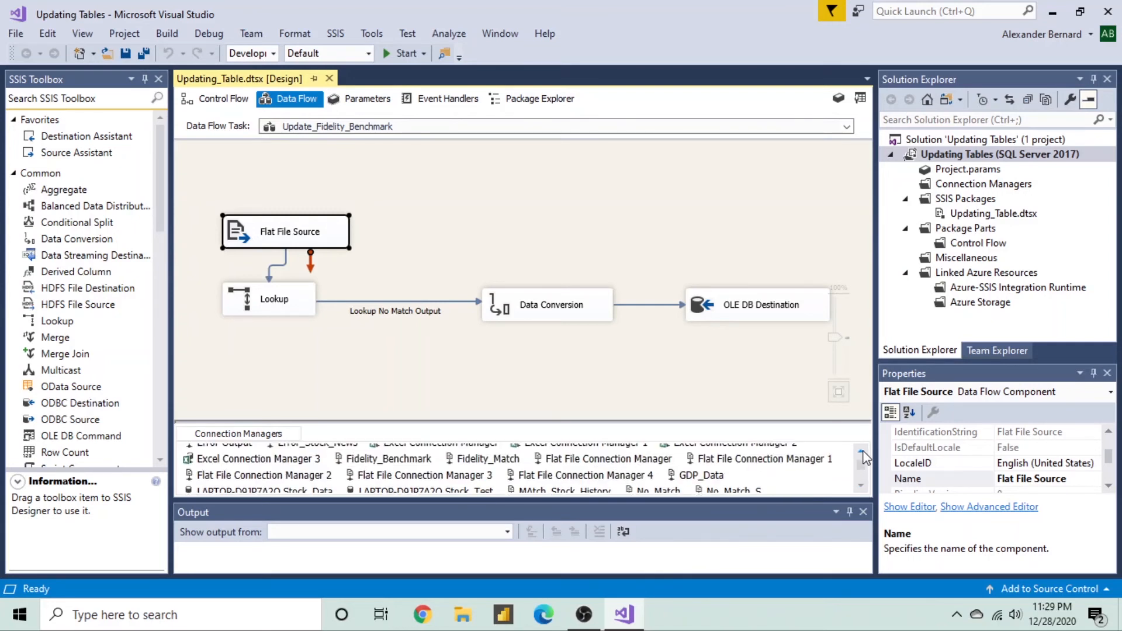
click(862, 452)
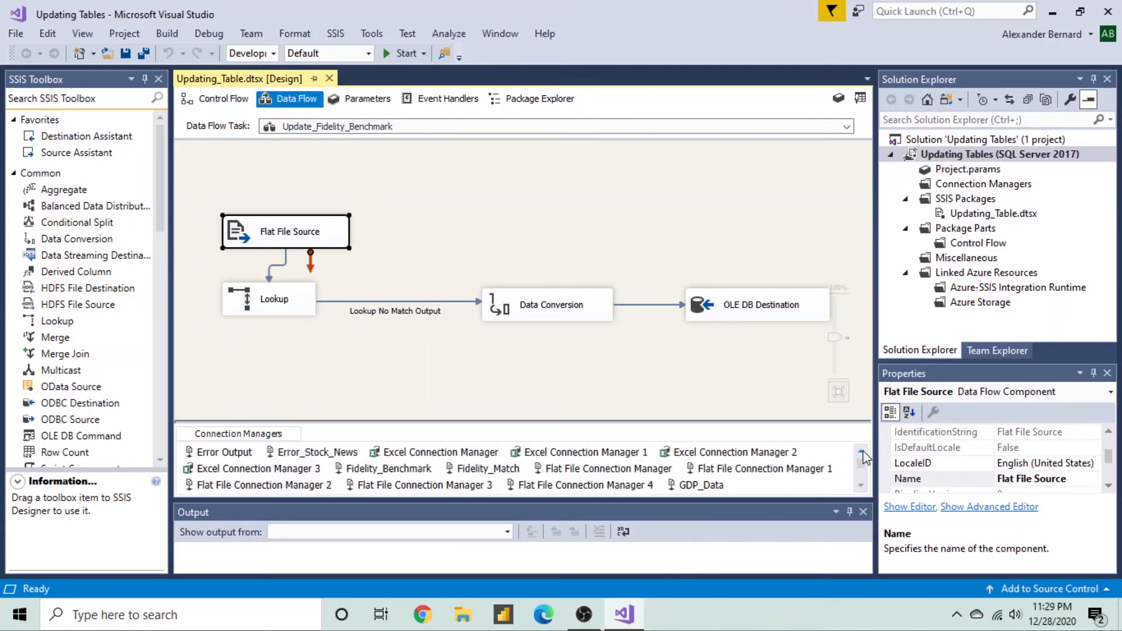
- Preview the Fidelity_Benchmark connection's file rows, then close the connection editor
click(340, 471)
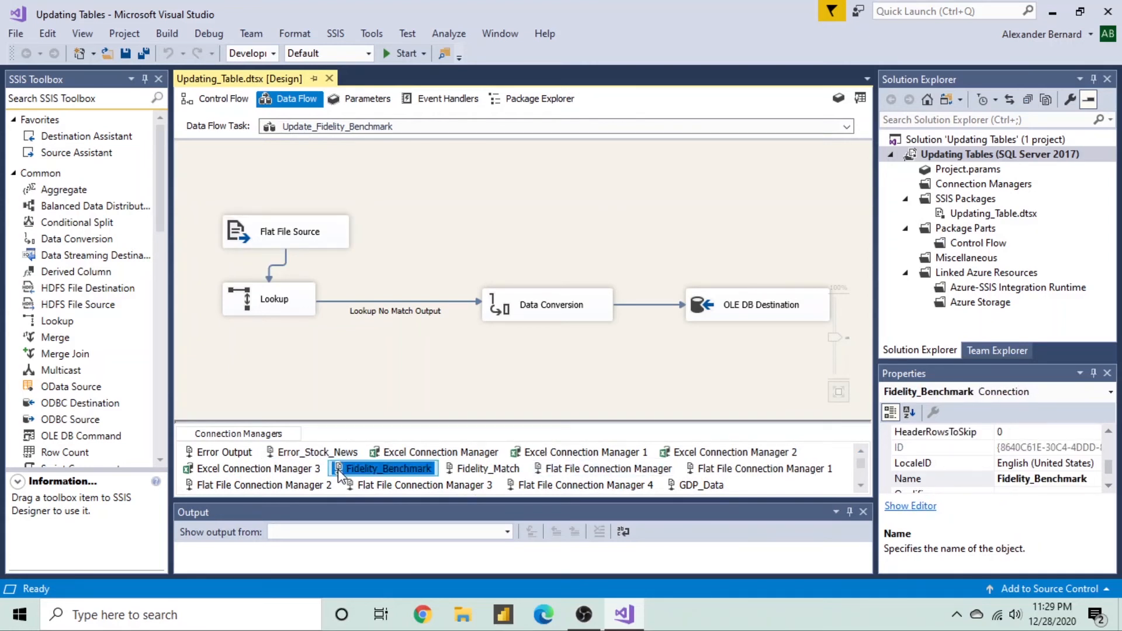
double_click(340, 470)
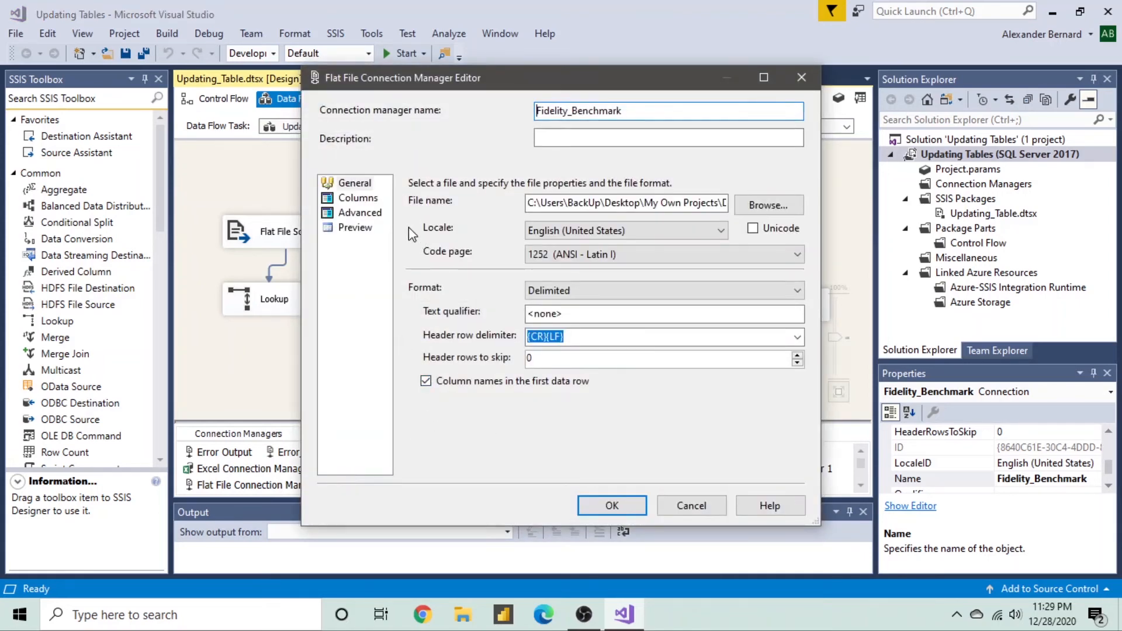
click(358, 228)
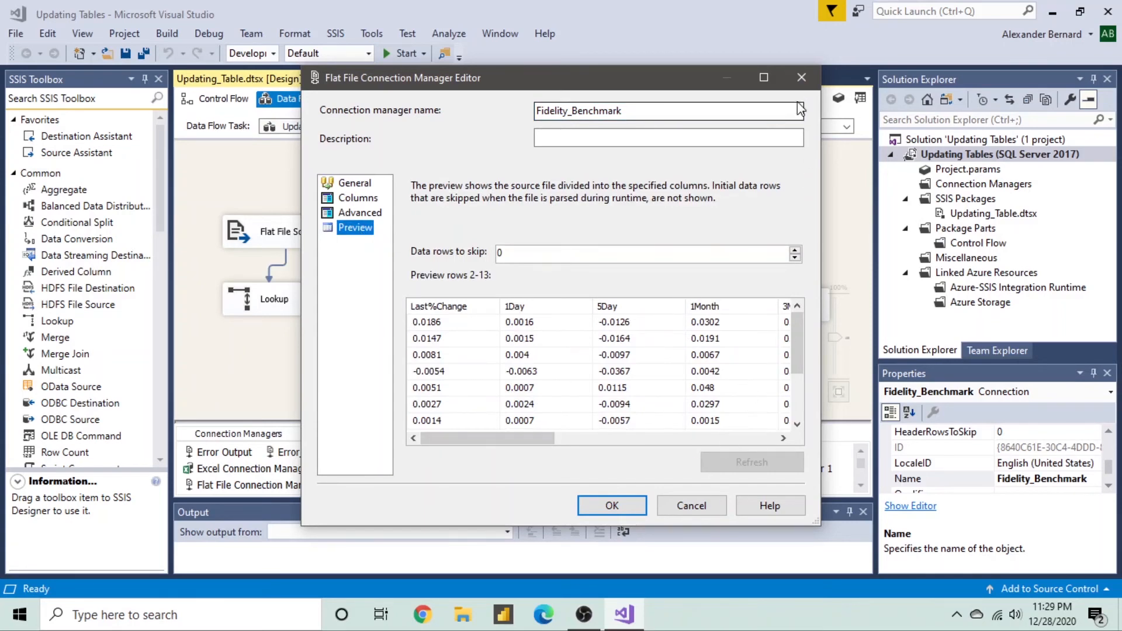
click(798, 78)
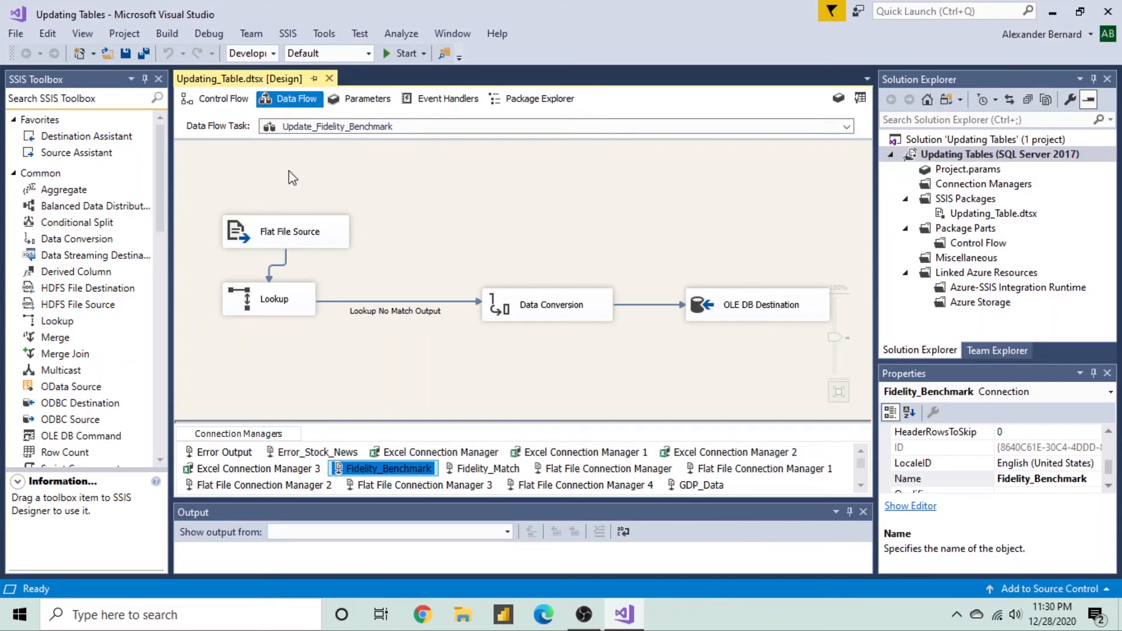
- View the Update_GDP_Data data flow (Flat File Source, Lookup, OLE DB Destination), then return to control flow
click(232, 105)
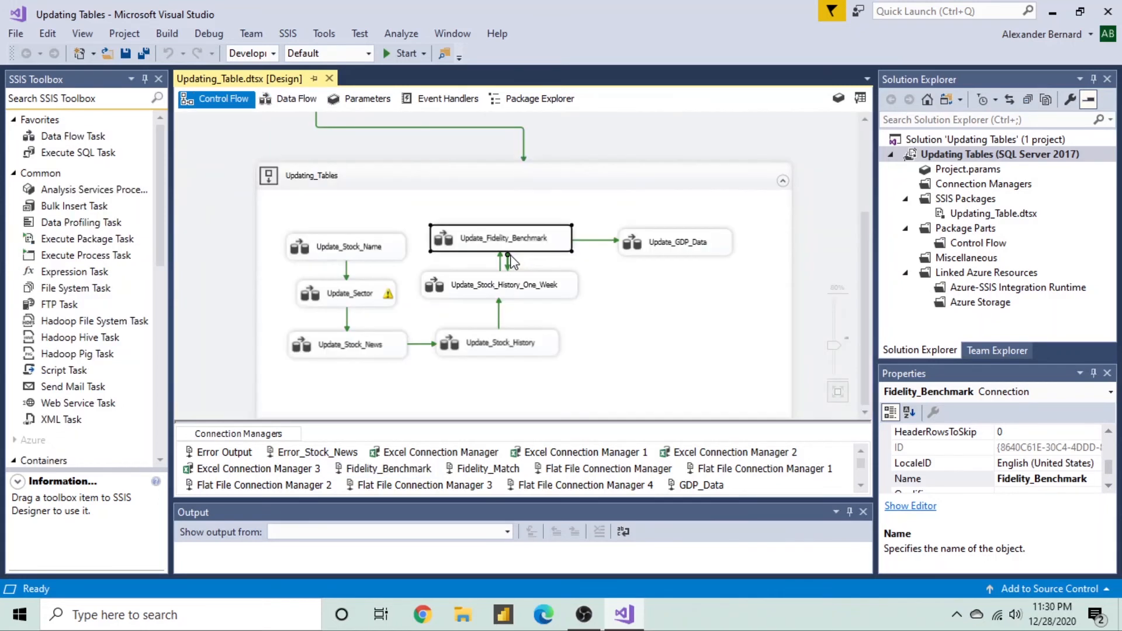
click(627, 251)
double_click(626, 254)
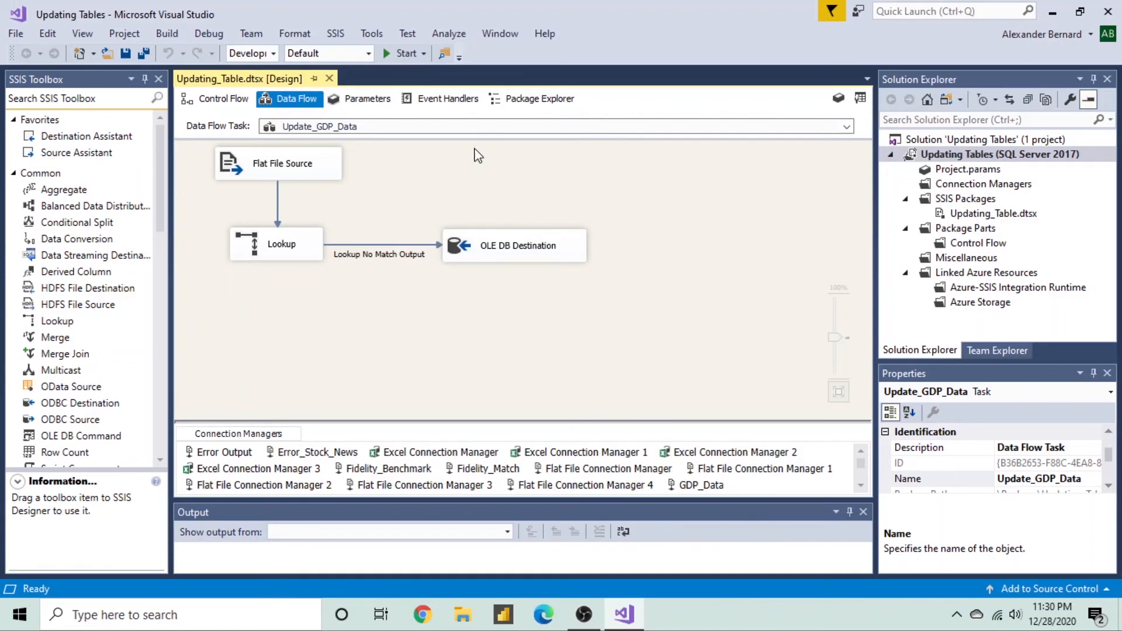
click(205, 104)
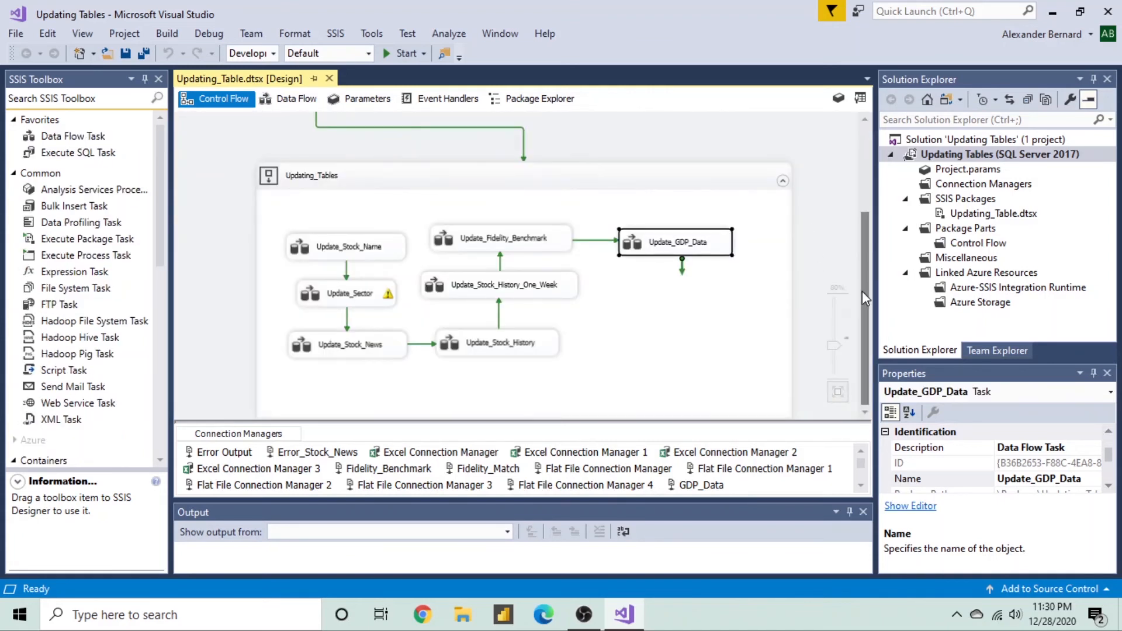
- Zoom the control flow out so Deleting_Fidelity_Records and the Updating_Tables container fit on screen
drag(861, 291, 864, 187)
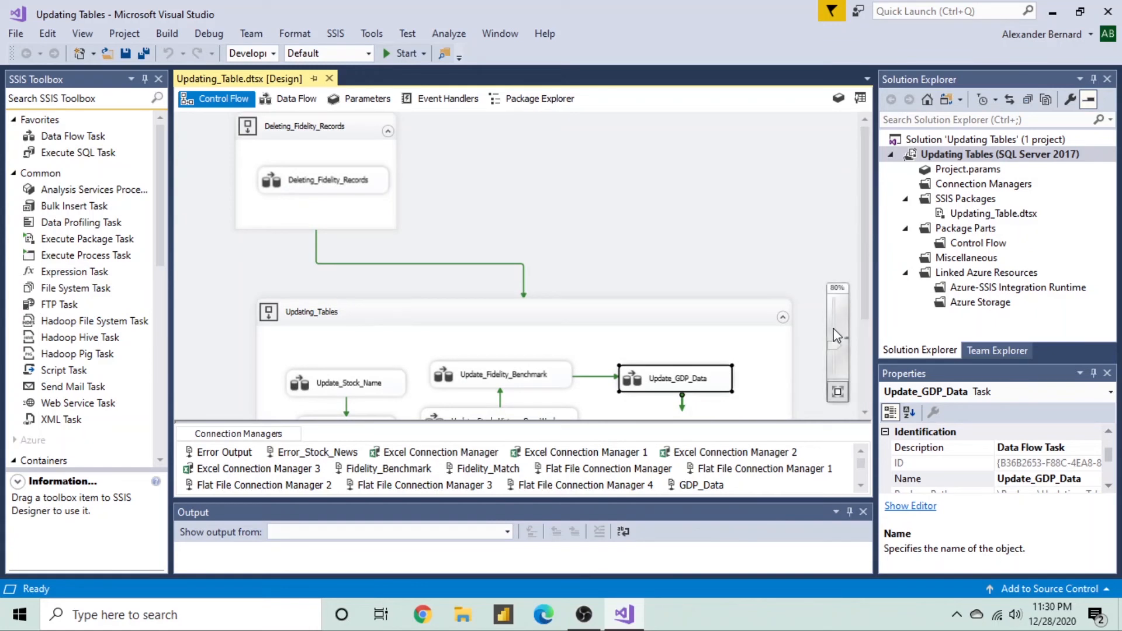
drag(834, 349, 835, 359)
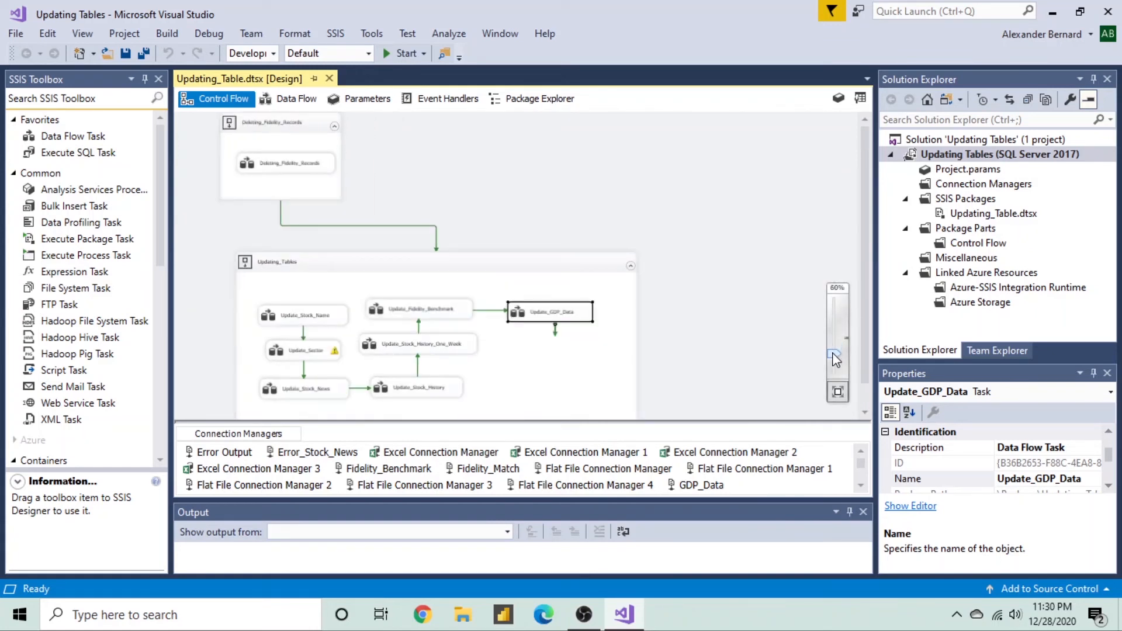
click(709, 302)
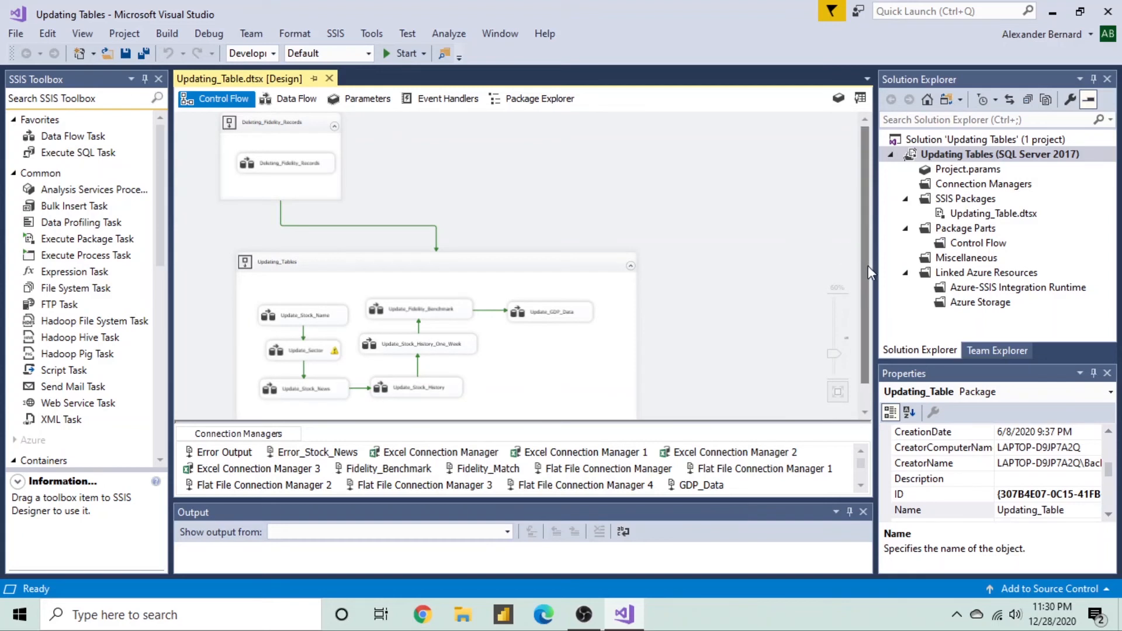
drag(867, 265, 868, 275)
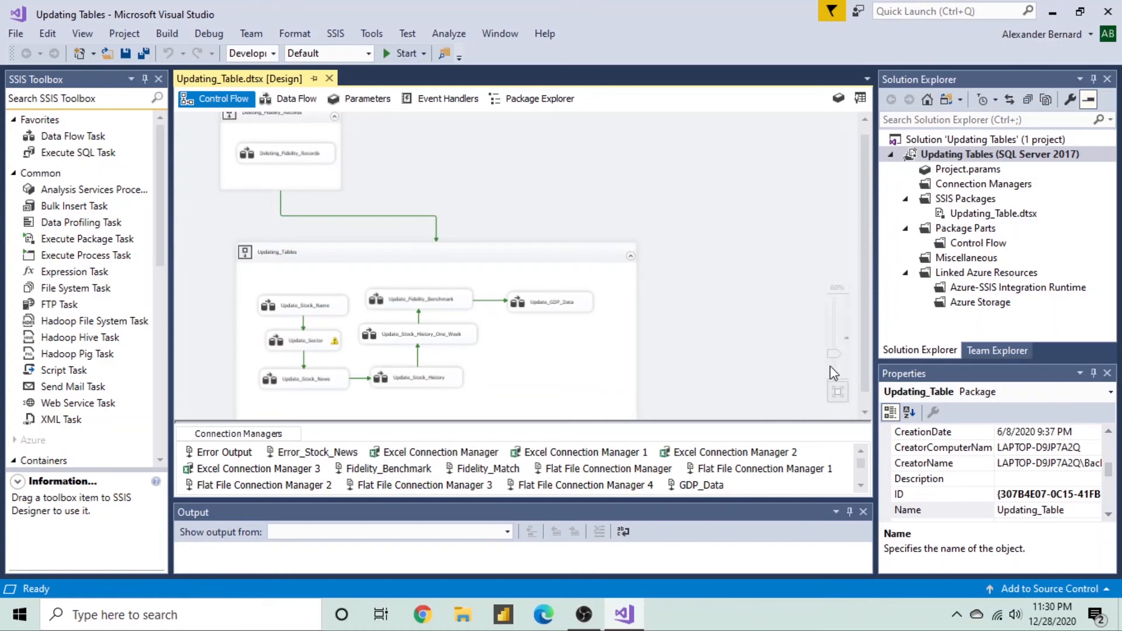
click(836, 392)
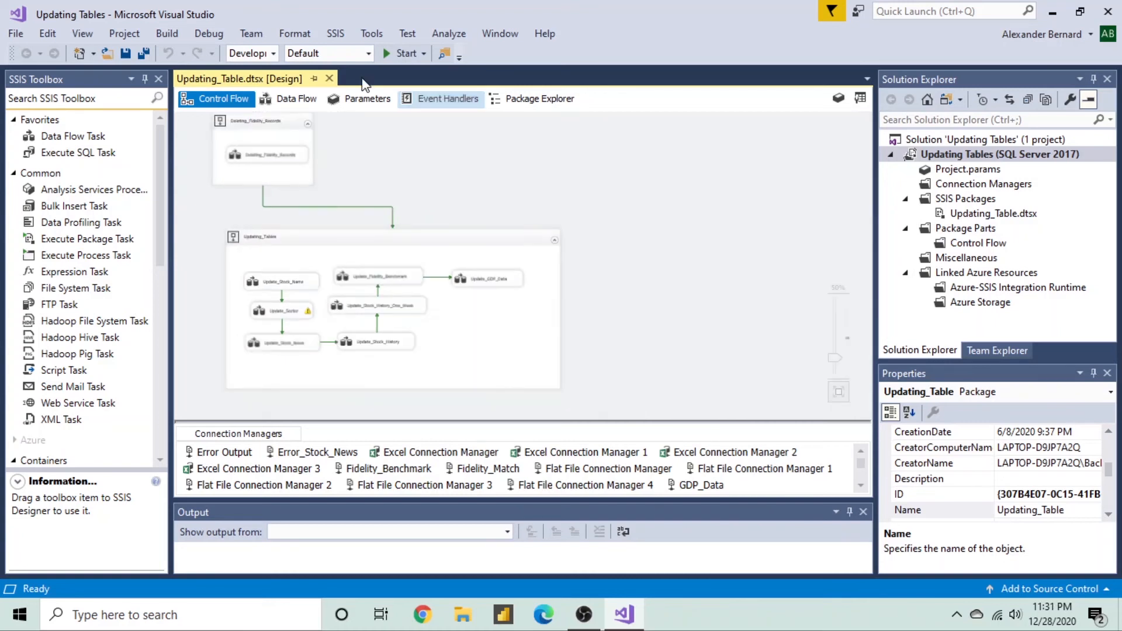
- Start debugging the Updating_Table package so its tasks execute
click(403, 57)
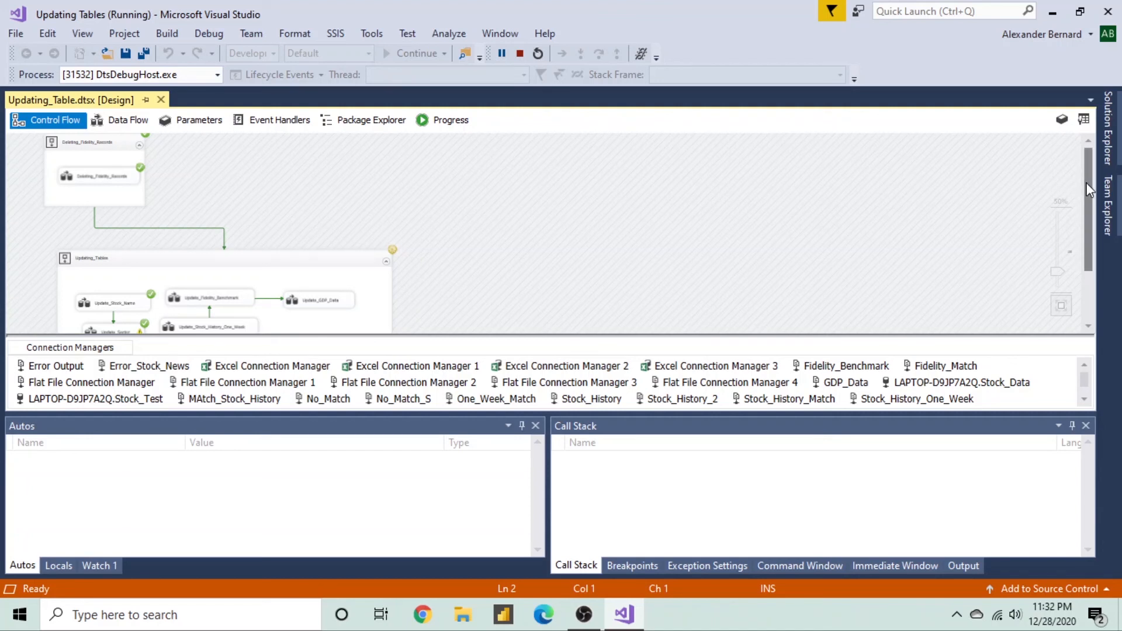
- Confirm every task, including Update_Sector, shows a green check, then stop debugging
drag(1086, 182, 1096, 226)
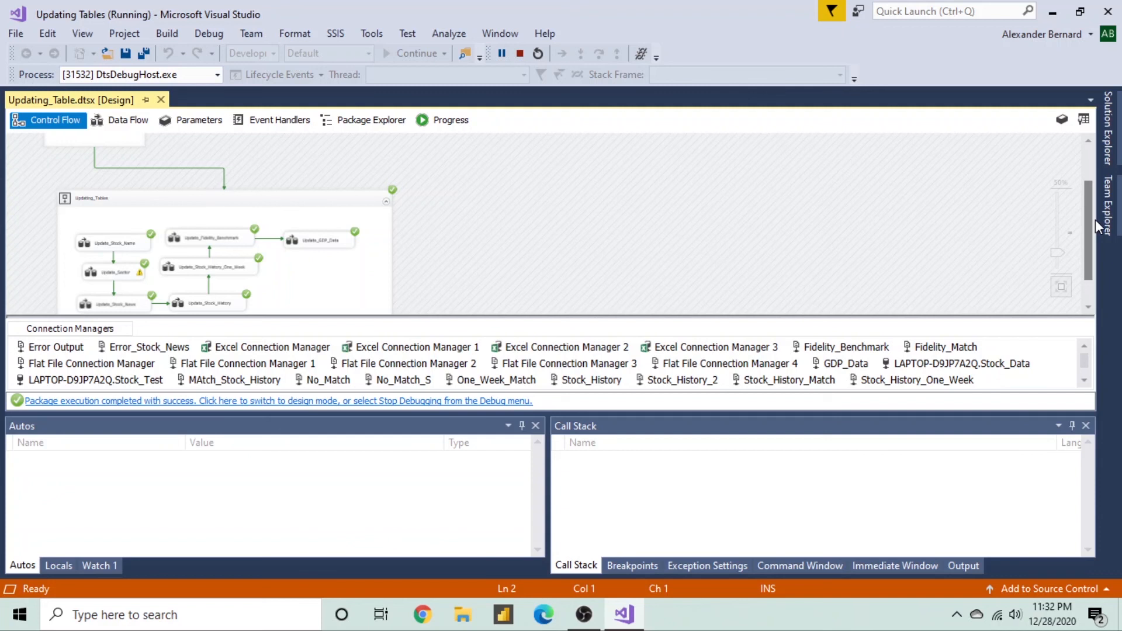
mouse_move(1090, 220)
mouse_down()
mouse_move(1082, 191)
mouse_move(1084, 233)
mouse_up()
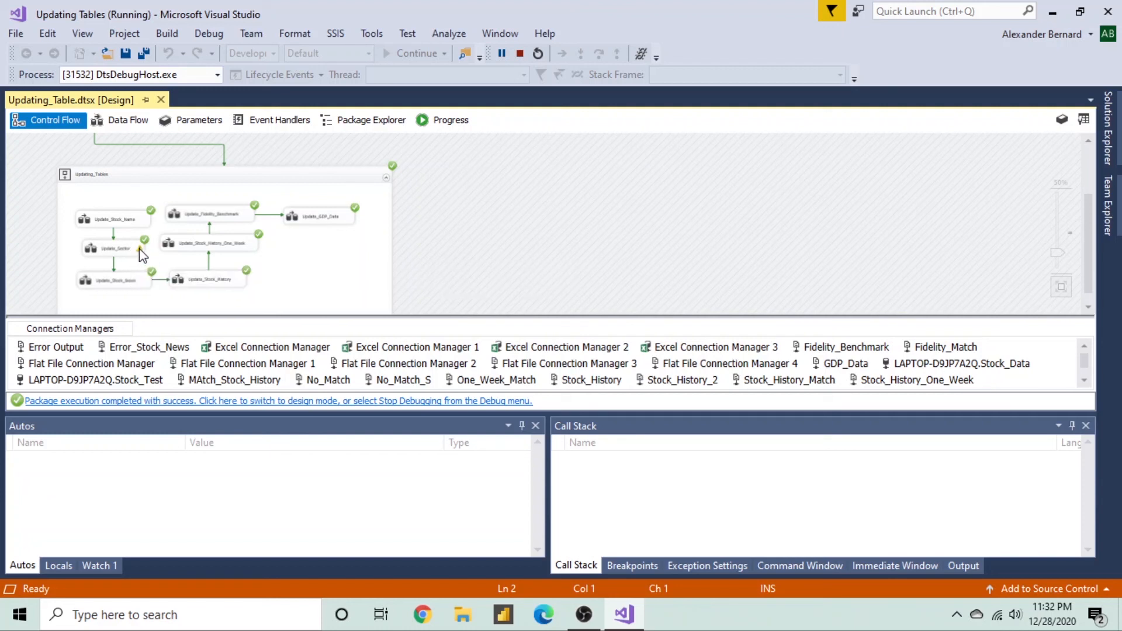
mouse_move(139, 247)
click(517, 54)
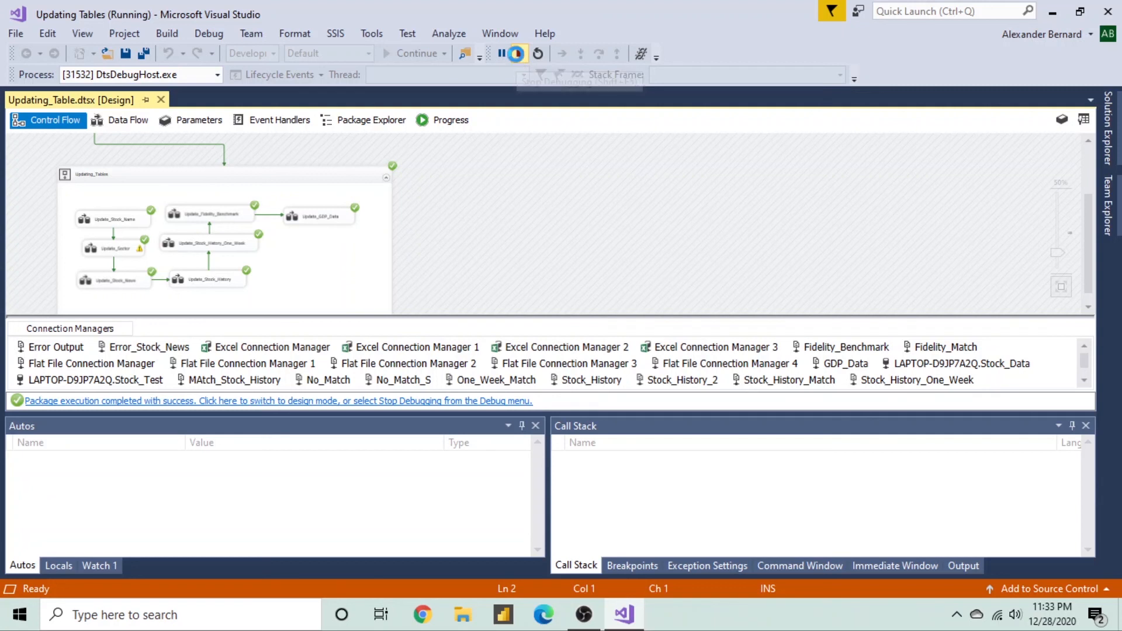